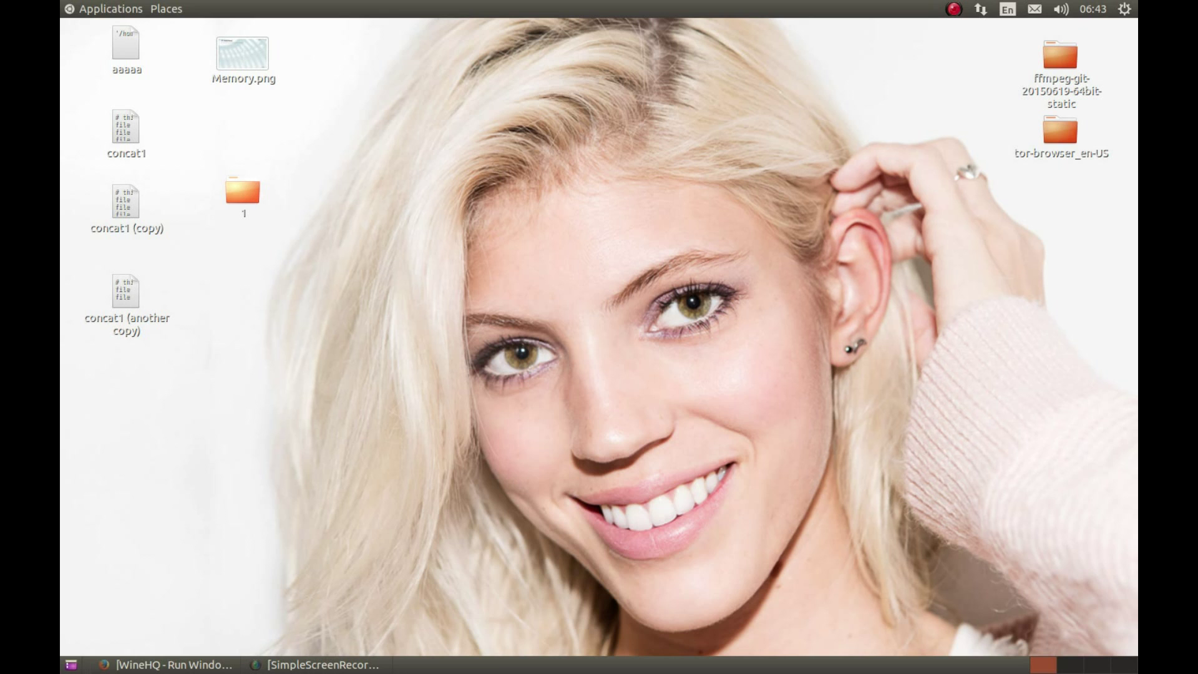
# Step: Switch to Firefox, skim the WineHQ release news, and highlight the 2 GB RAM requirement on the Warframe download page
pyautogui.hotkey('alt', 'Tab')
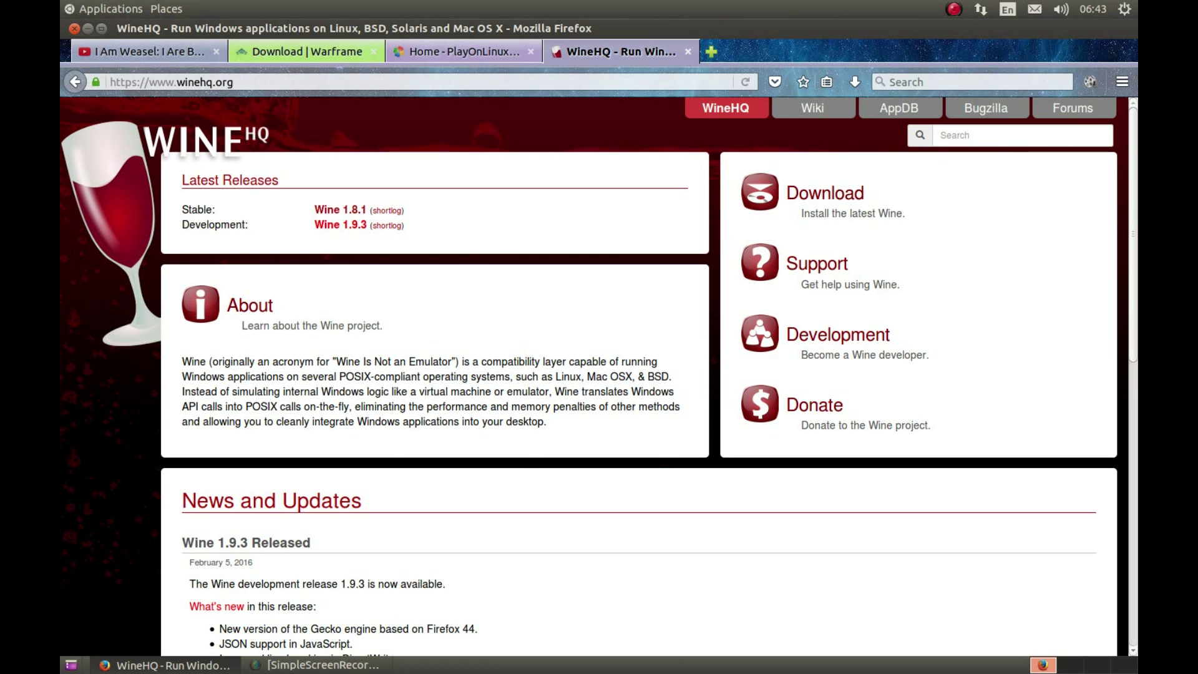
pyautogui.scroll(-8, 624, 375)
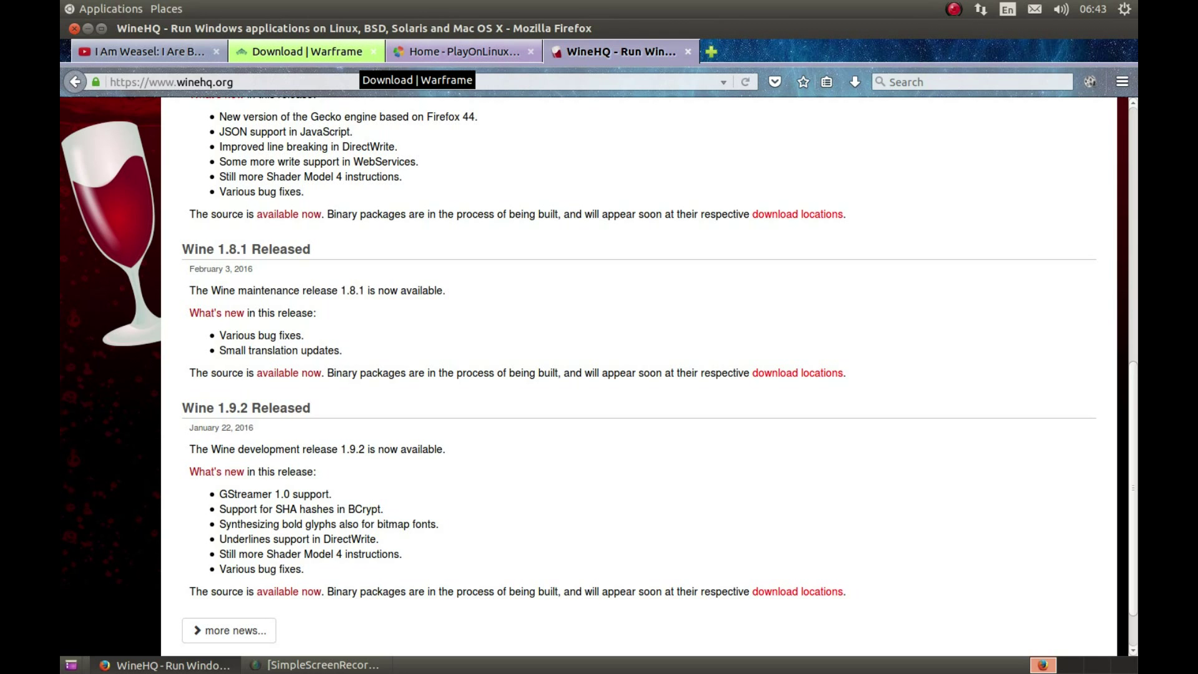
pyautogui.click(359, 52)
pyautogui.scroll(-3, 678, 627)
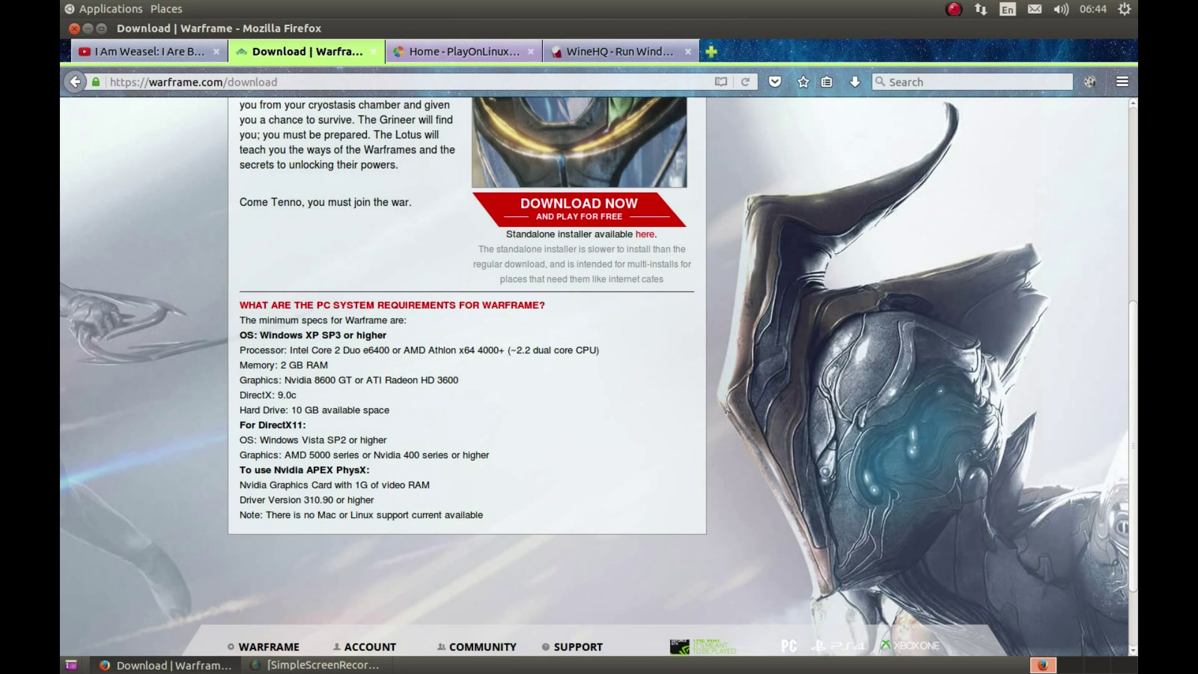
pyautogui.moveTo(328, 365); pyautogui.dragTo(240, 365)
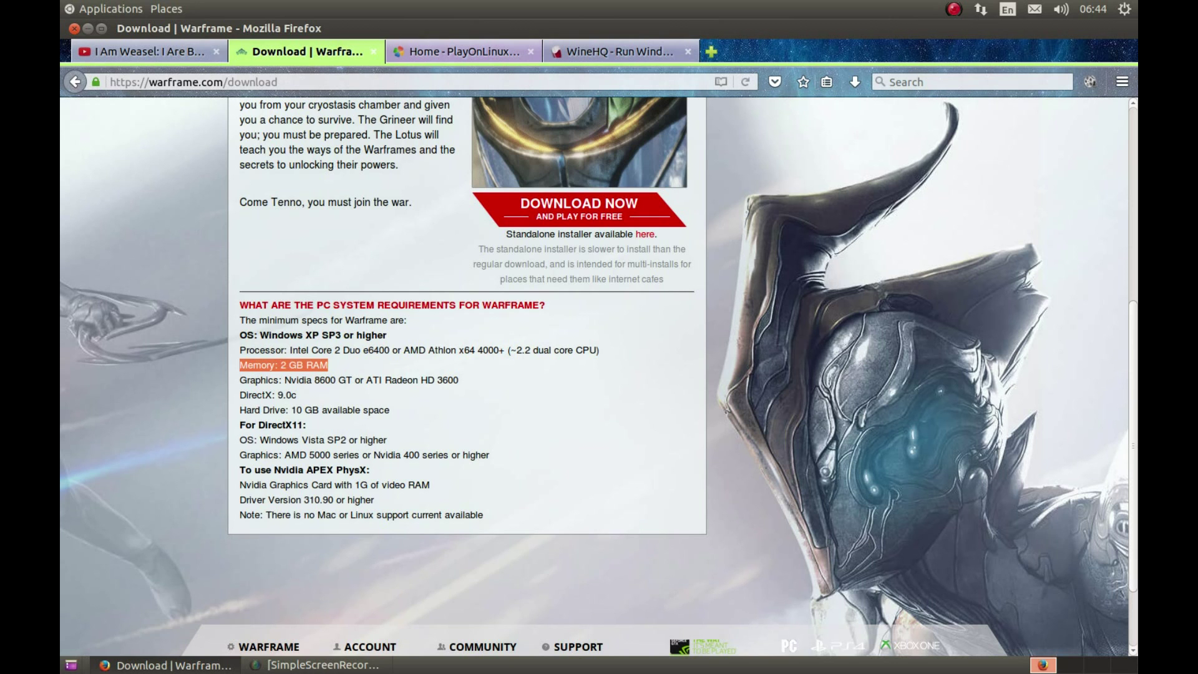
# Step: View the Memory.png image from the desktop and close it again
pyautogui.hotkey('ctrl', 'alt', 'd')
pyautogui.doubleClick(243, 60)
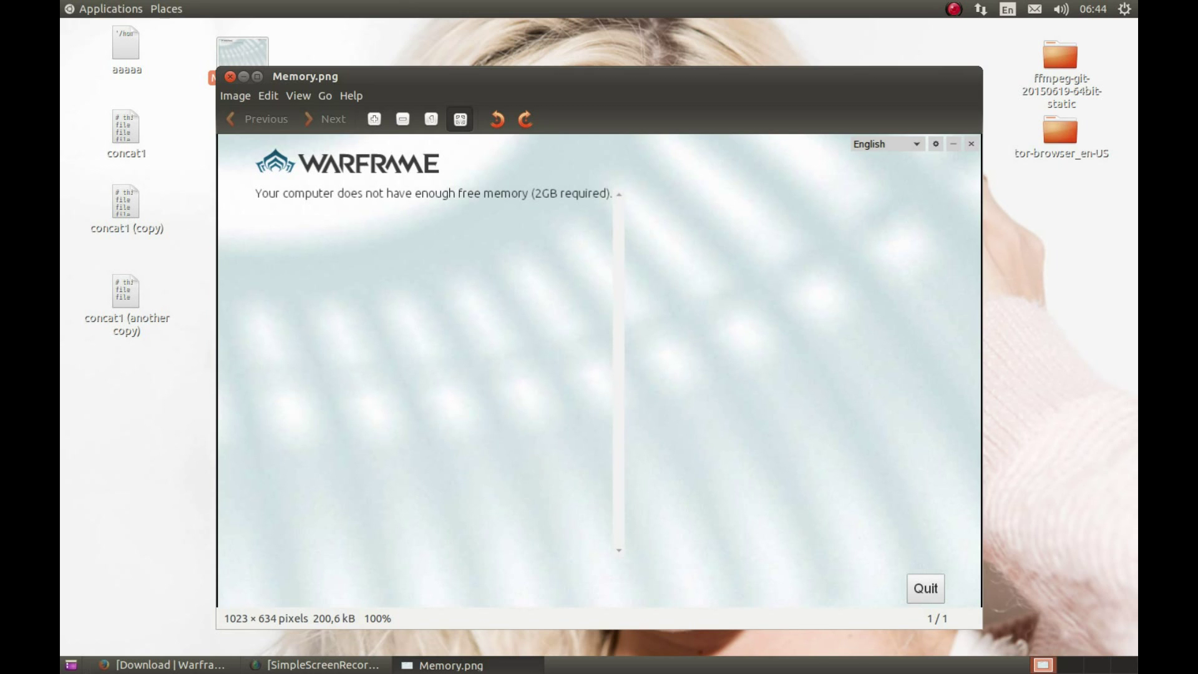
pyautogui.click(229, 76)
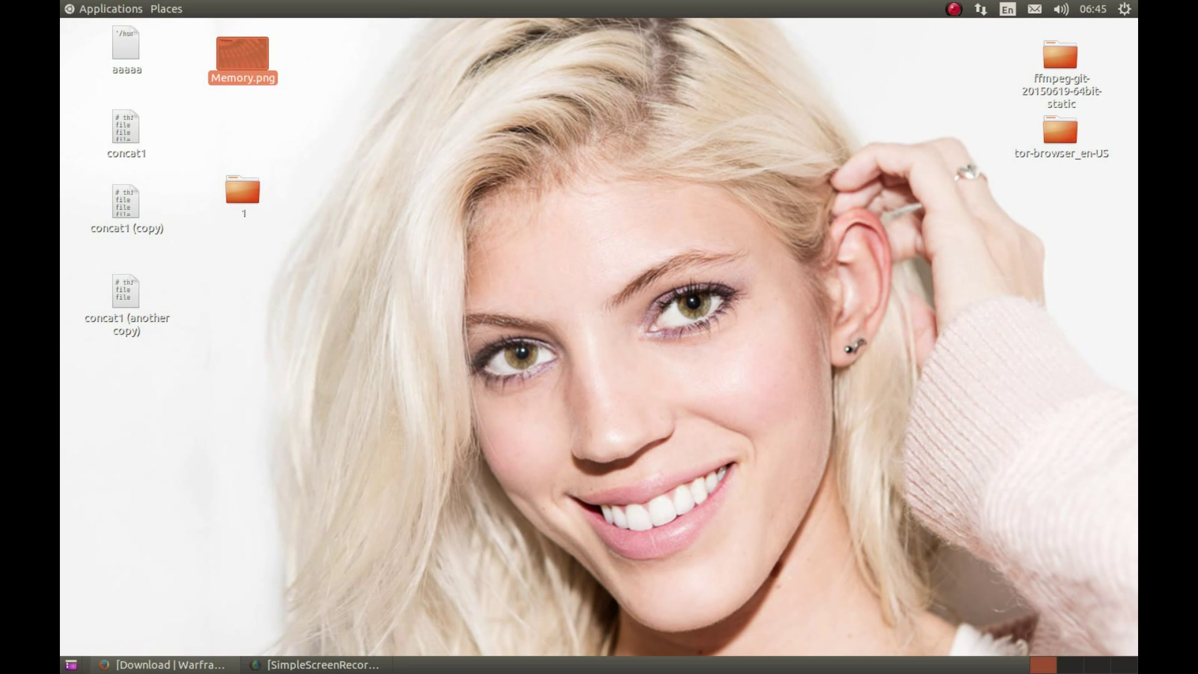
# Step: Switch back to Firefox, highlight the standalone installer note on the Warframe page and reveal the standalone download links
pyautogui.click(162, 664)
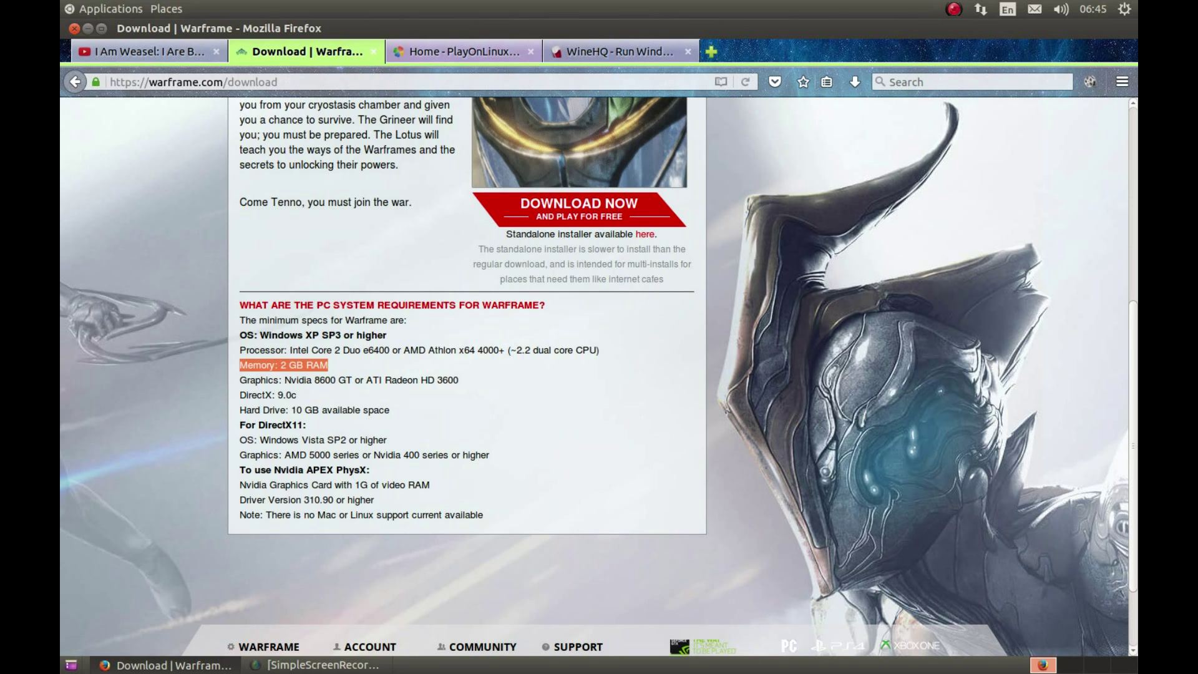
pyautogui.scroll(2, 677, 627)
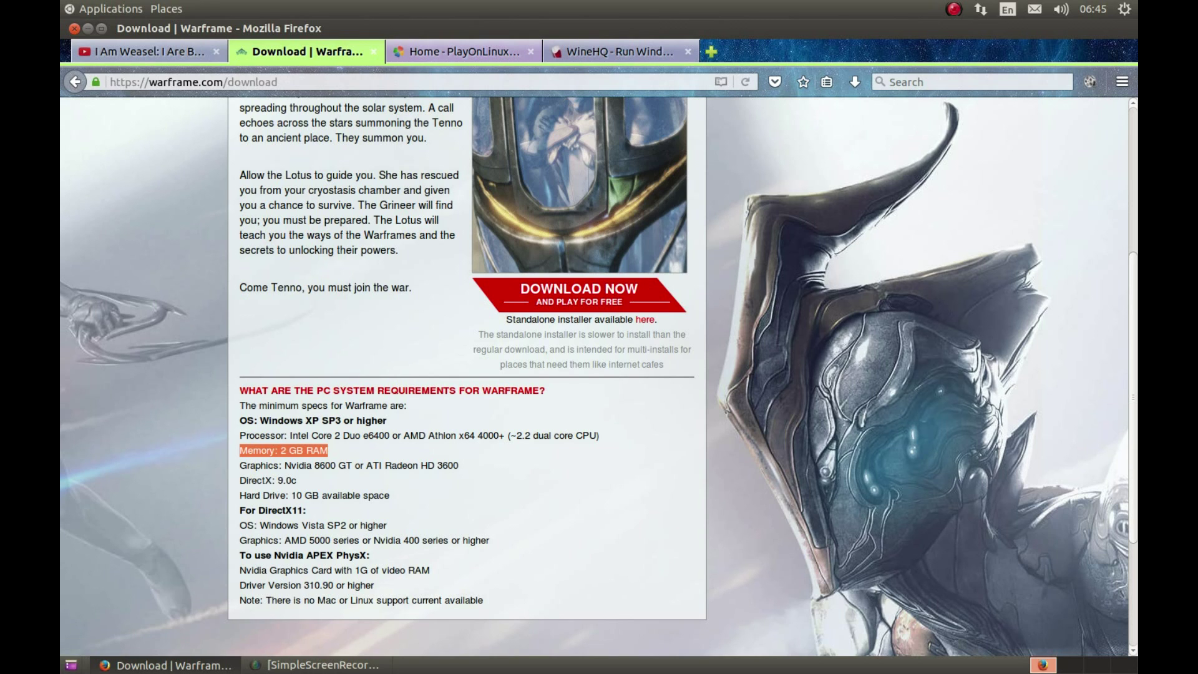
pyautogui.moveTo(506, 319); pyautogui.dragTo(588, 319)
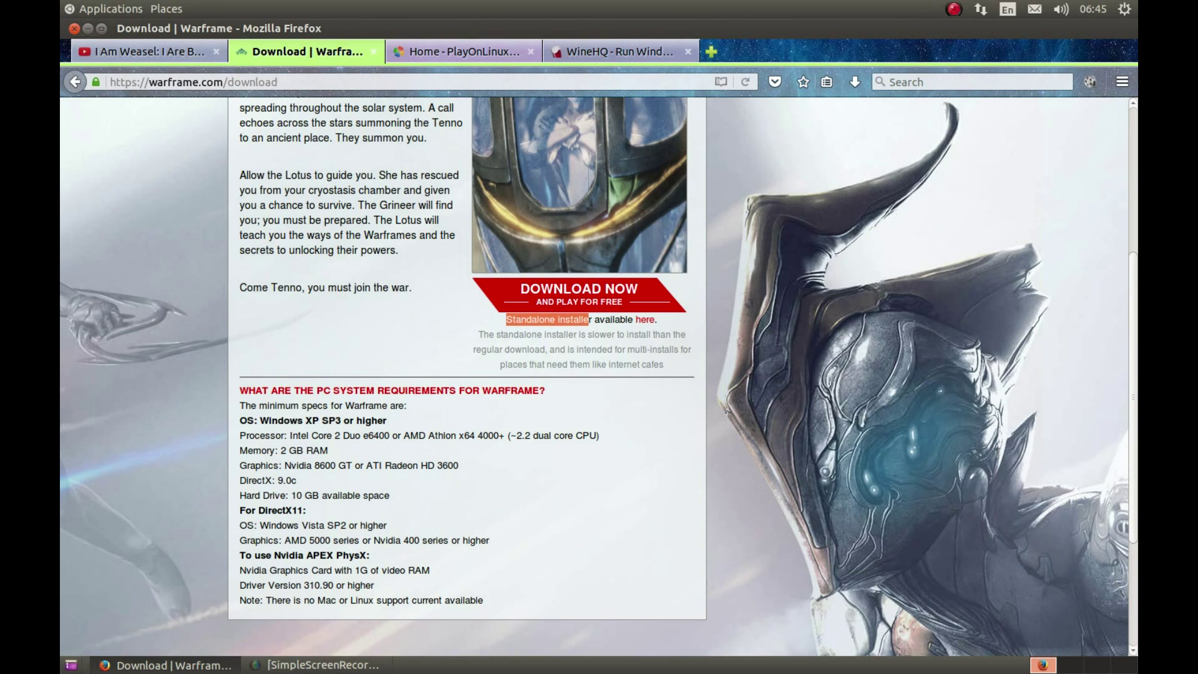
pyautogui.moveTo(478, 335); pyautogui.dragTo(663, 364)
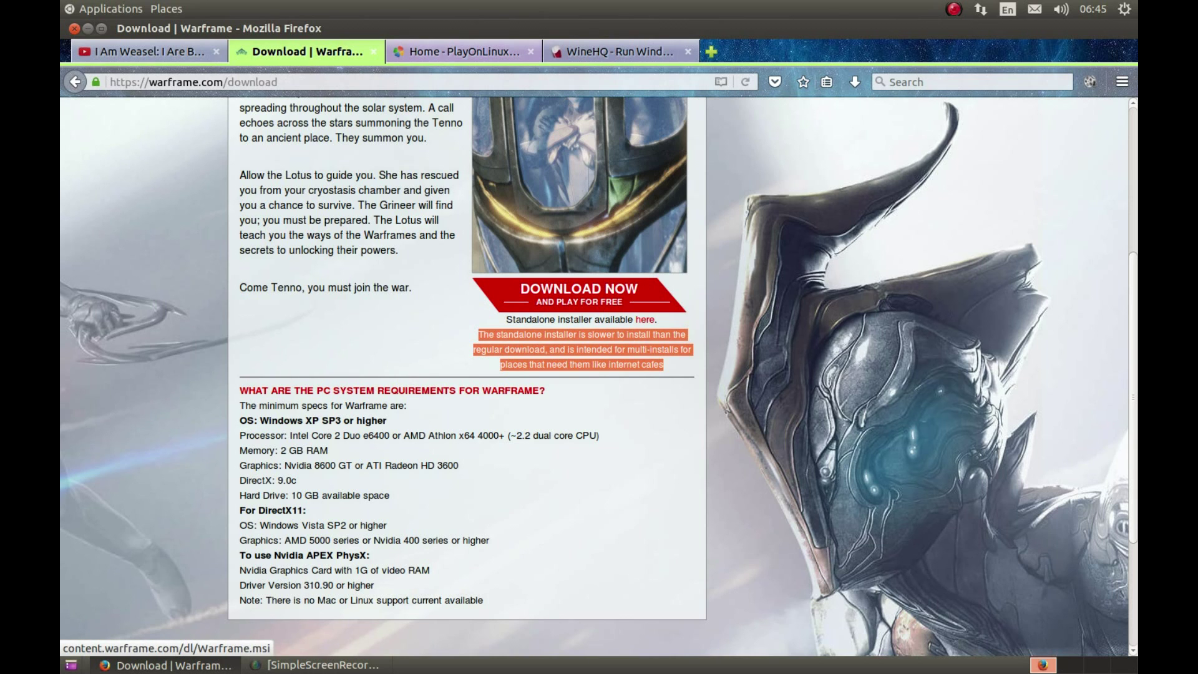
pyautogui.click(645, 320)
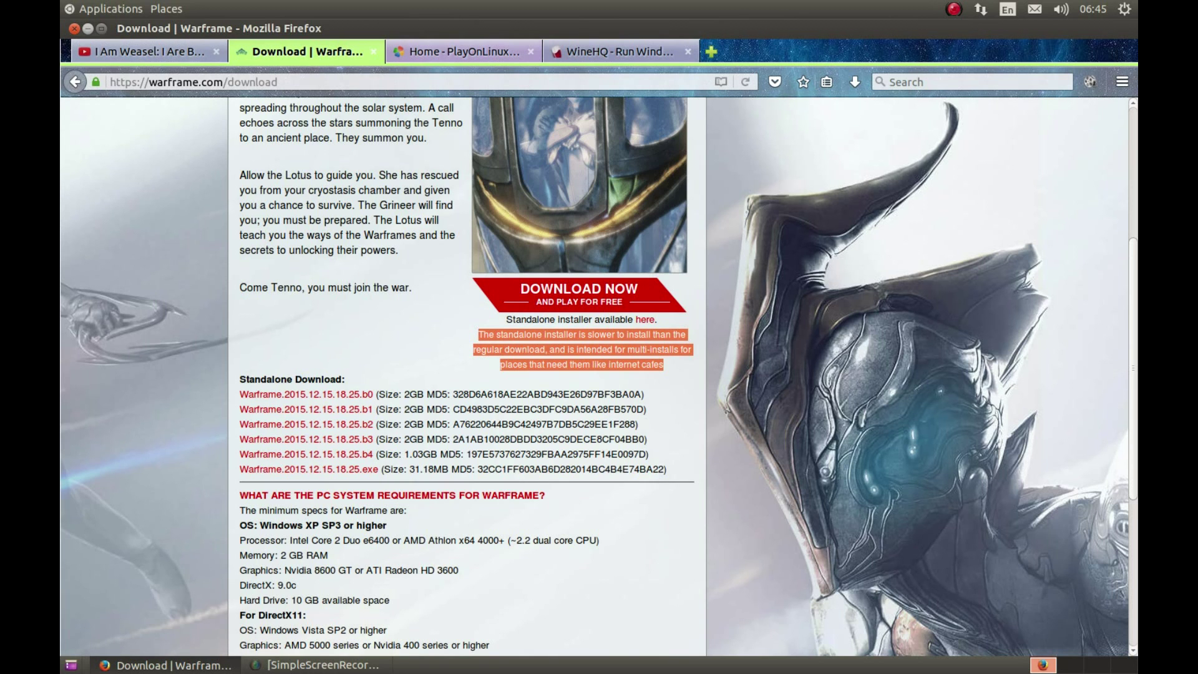
# Step: Minimize Firefox, open the desktop folder 1, select all the Warframe installer files in it, and minimize the folder window
pyautogui.click(87, 28)
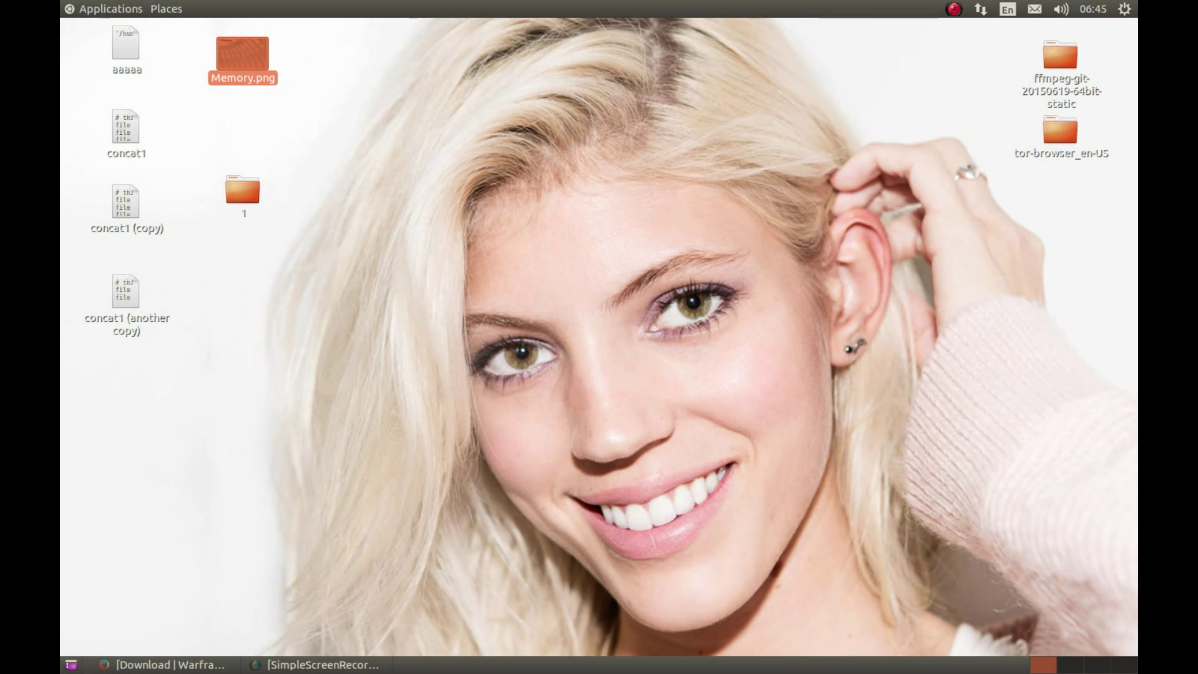
pyautogui.click(242, 190)
pyautogui.doubleClick(242, 190)
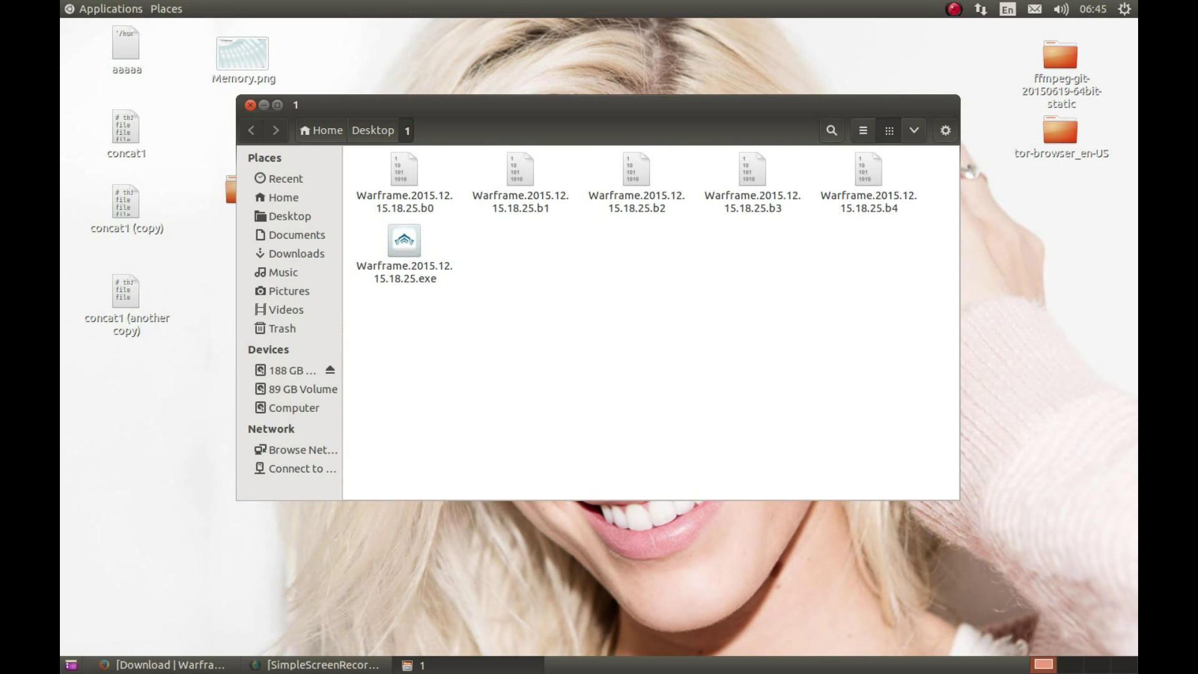
pyautogui.moveTo(438, 335); pyautogui.dragTo(862, 187)
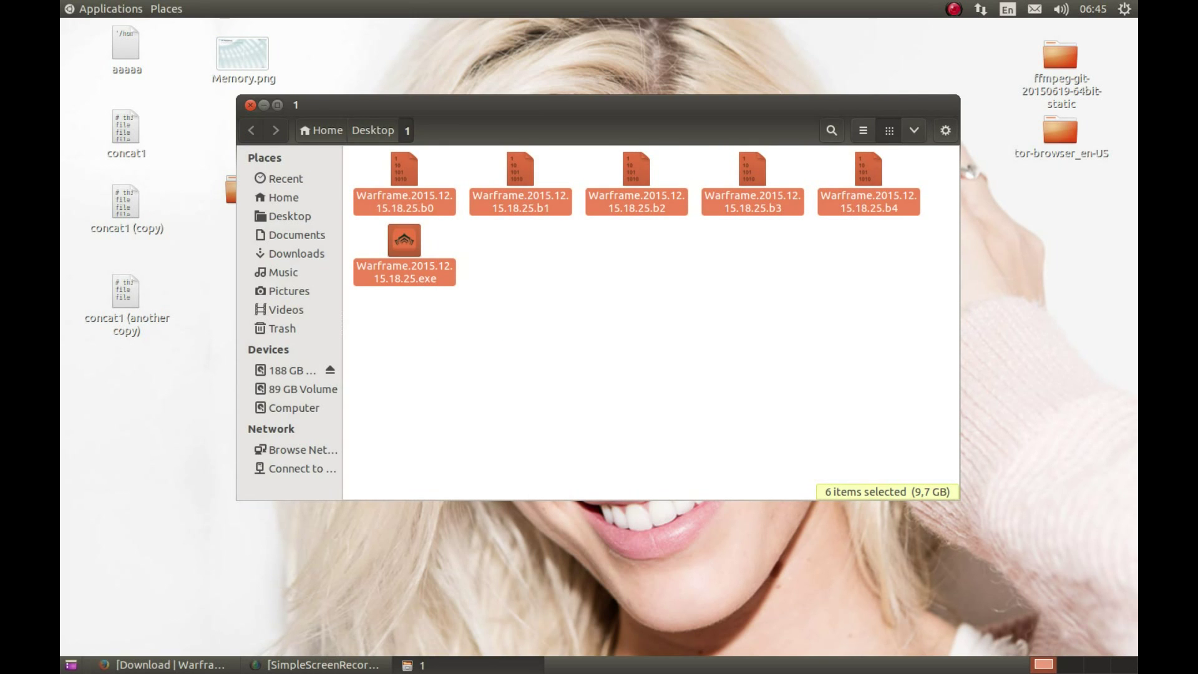
pyautogui.click(264, 104)
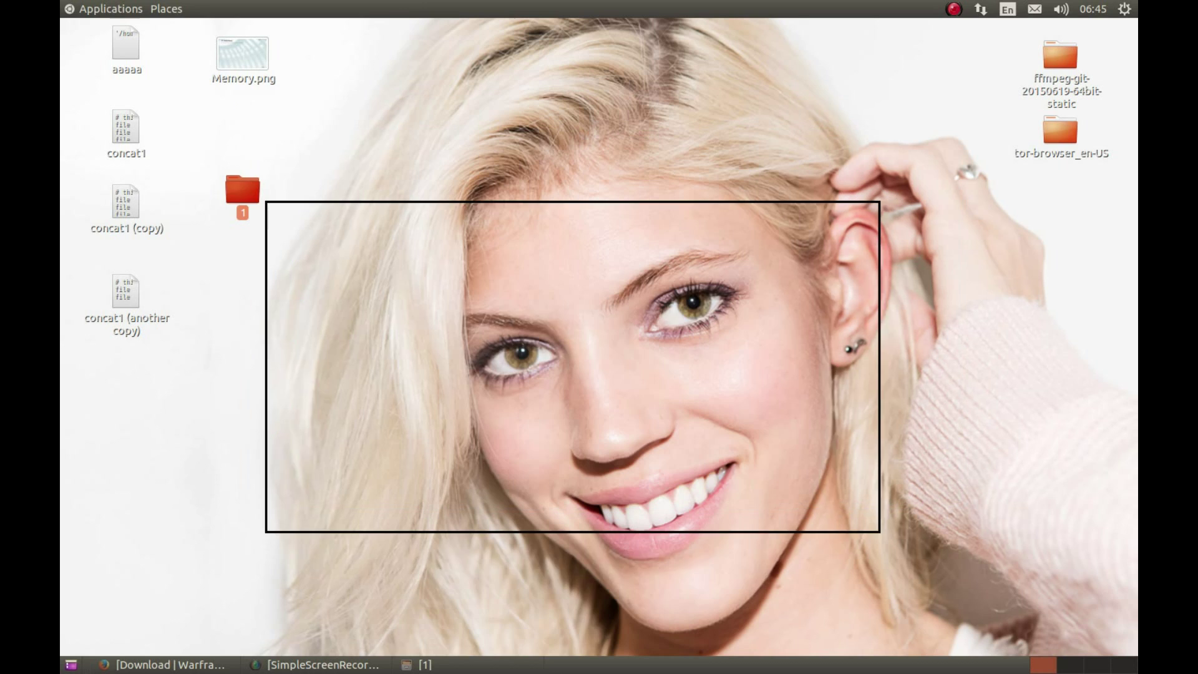
# Step: Return to Firefox, close the Warframe page and open the Downloads page of the PlayOnLinux site
pyautogui.click(163, 664)
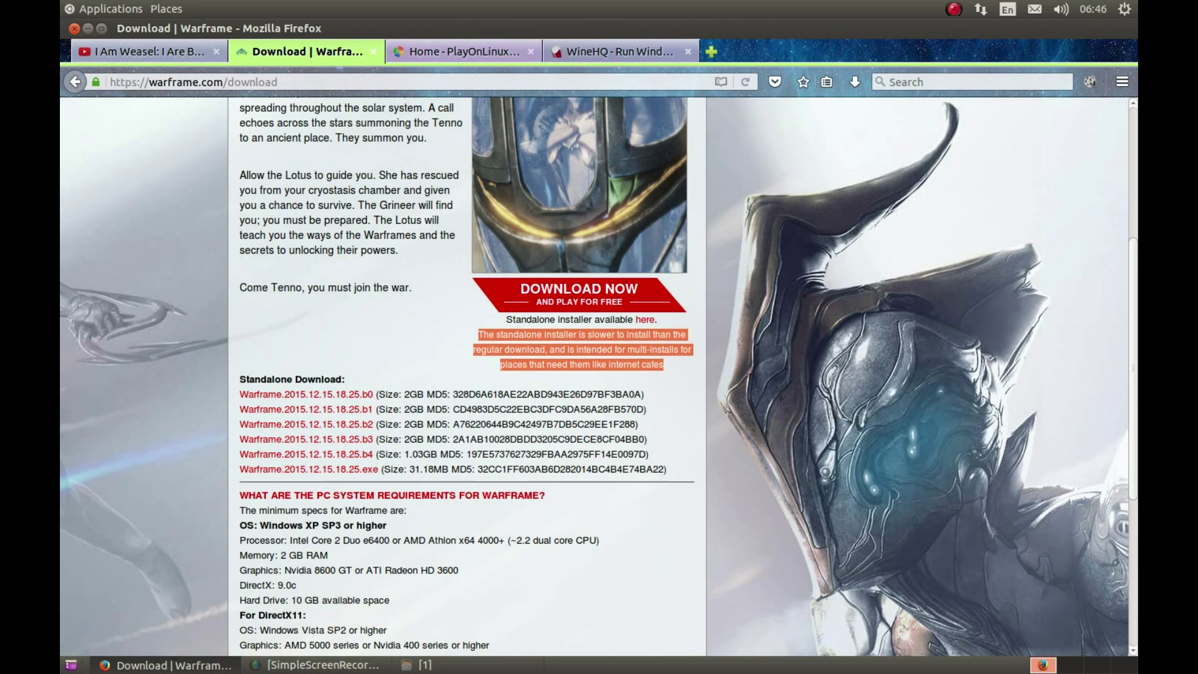
pyautogui.click(373, 52)
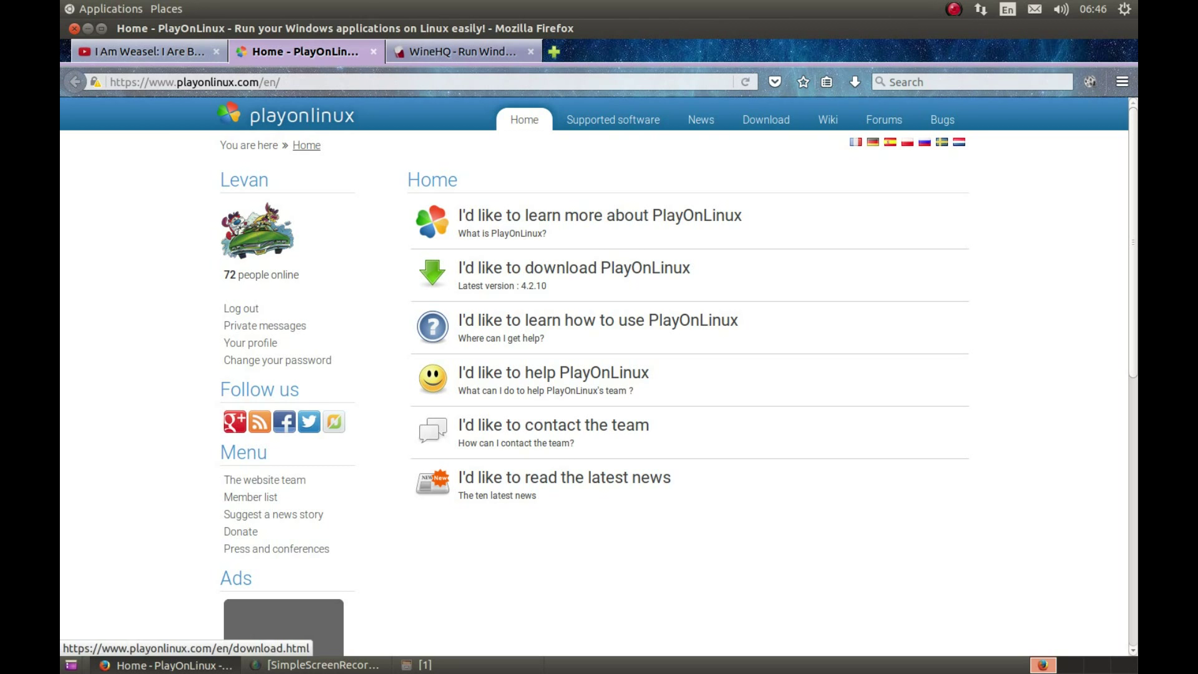
pyautogui.click(765, 119)
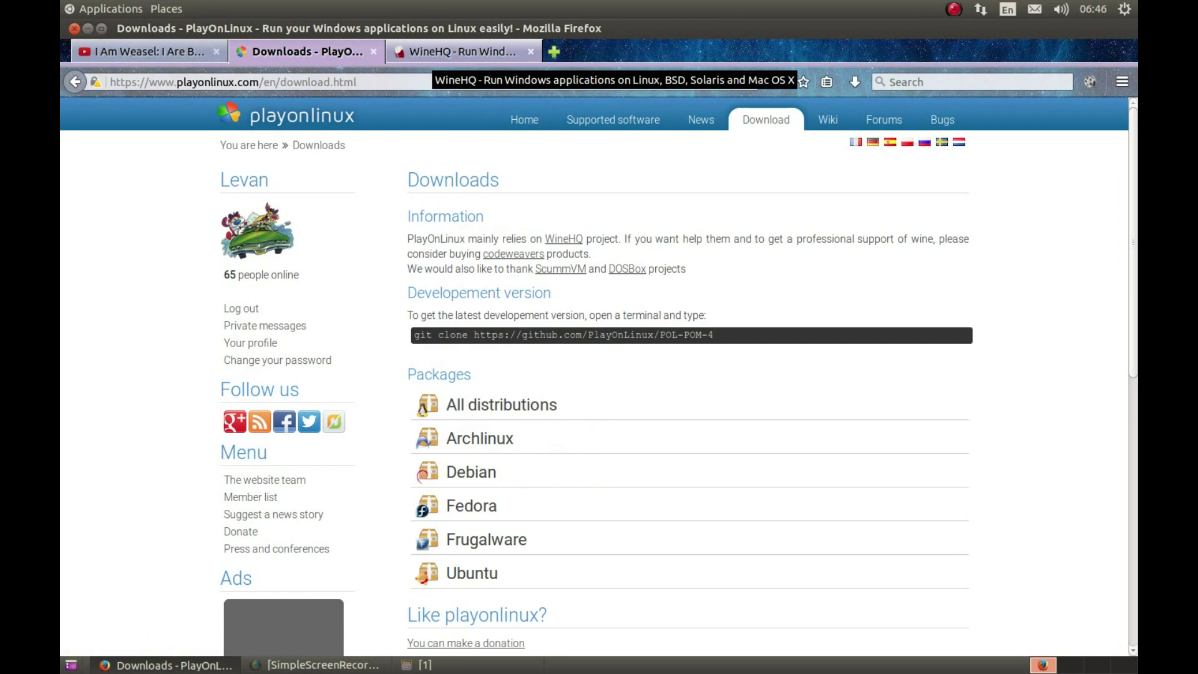
# Step: Expand the Ubuntu packages on the PlayOnLinux Downloads page and highlight the PlayOnLinux_4.2.10.deb link
pyautogui.scroll(-1, 678, 378)
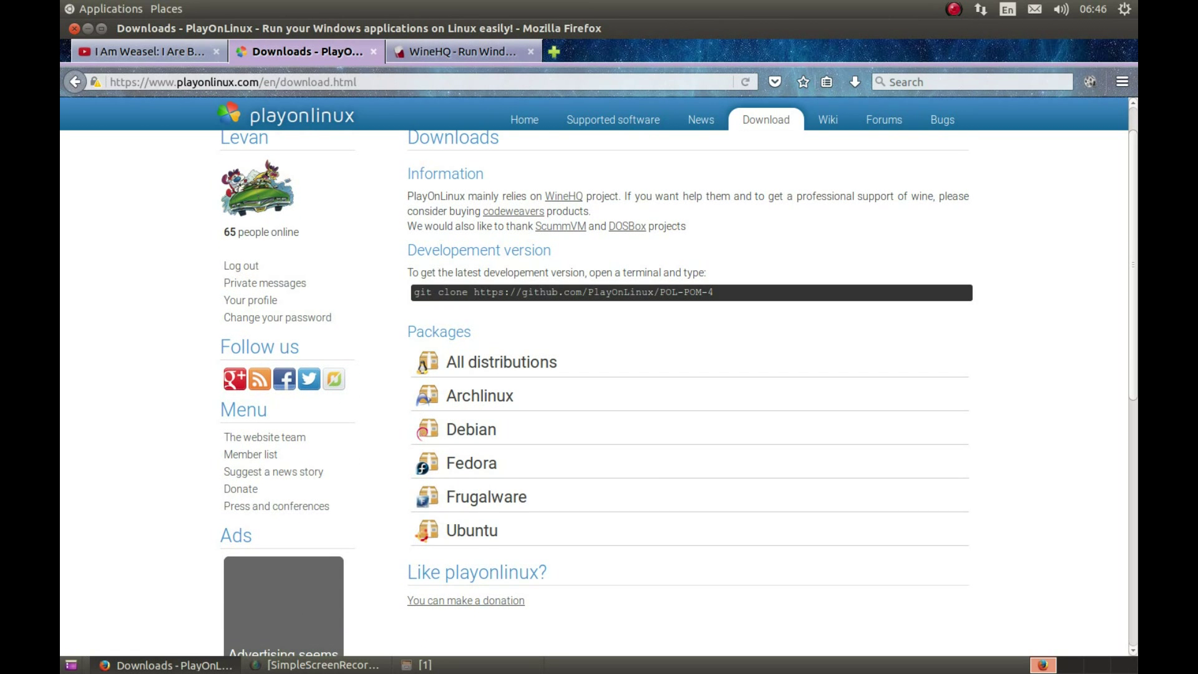
pyautogui.scroll(-3, 679, 392)
pyautogui.click(472, 403)
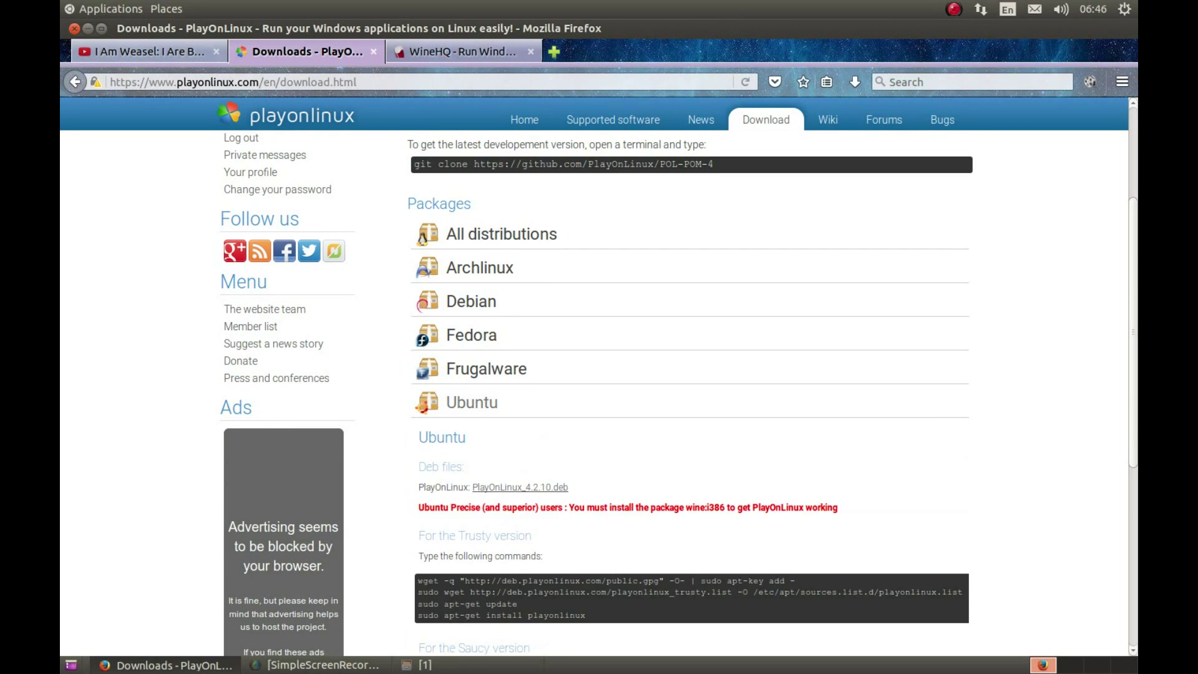
pyautogui.scroll(-2, 472, 404)
pyautogui.moveTo(568, 402); pyautogui.dragTo(495, 402)
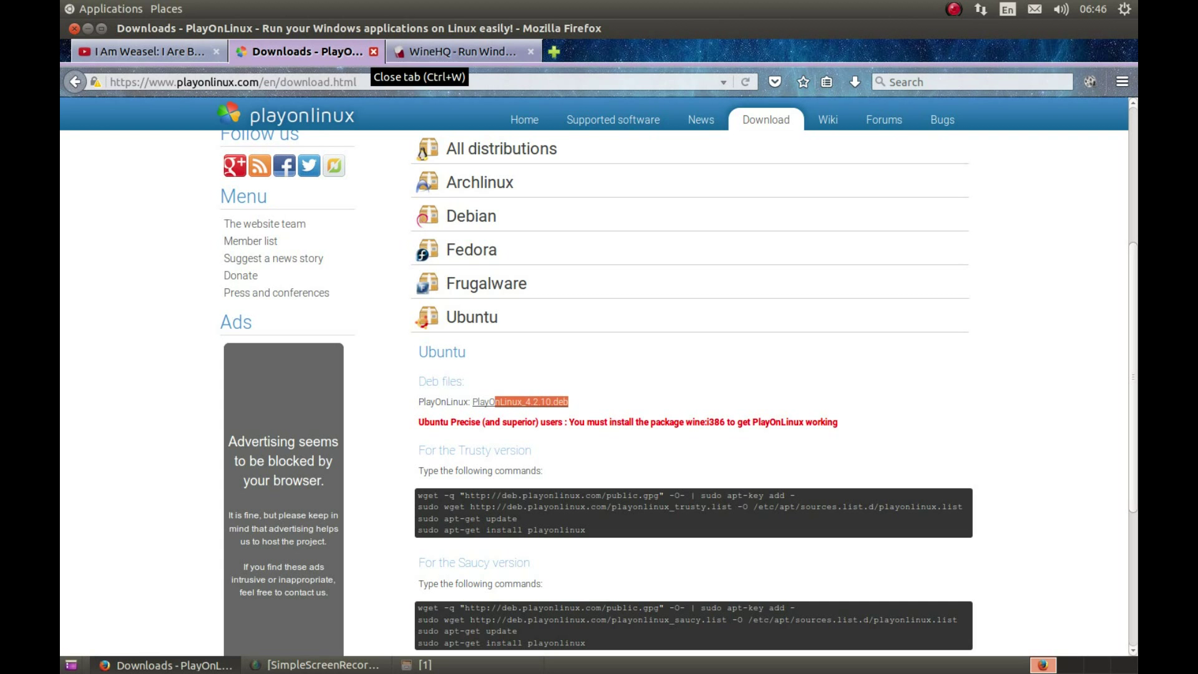
# Step: Look back and forth between the WineHQ page and the PlayOnLinux Ubuntu download instructions
pyautogui.click(462, 51)
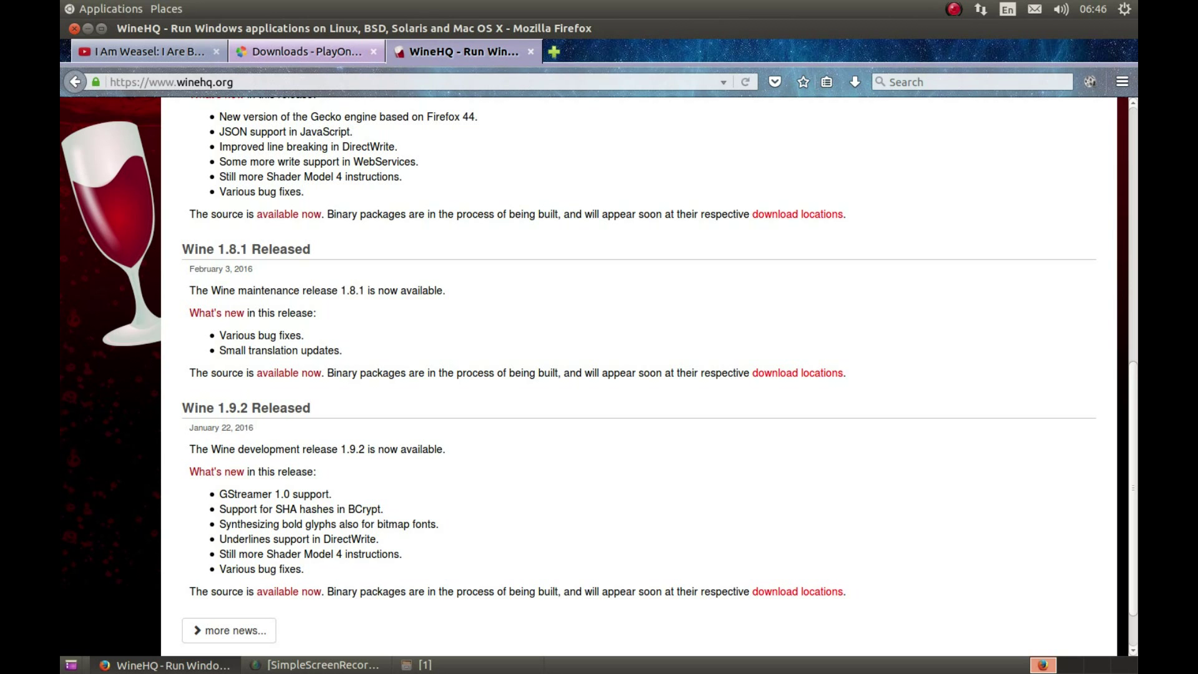
pyautogui.click(305, 51)
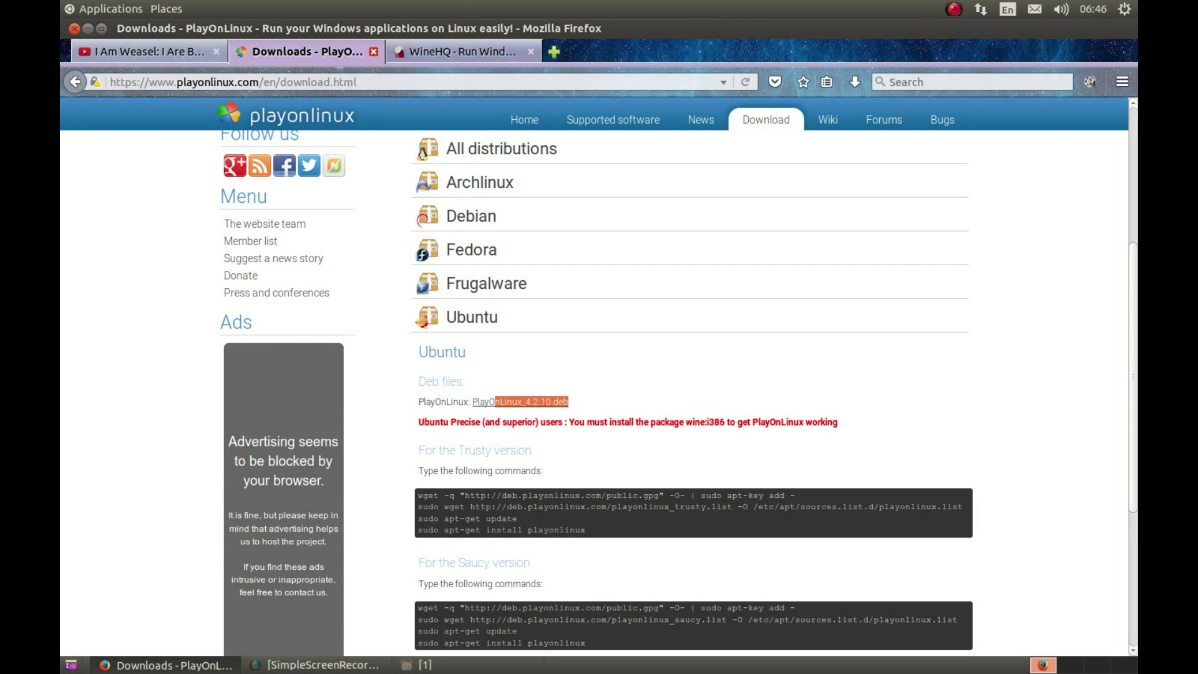
pyautogui.click(462, 52)
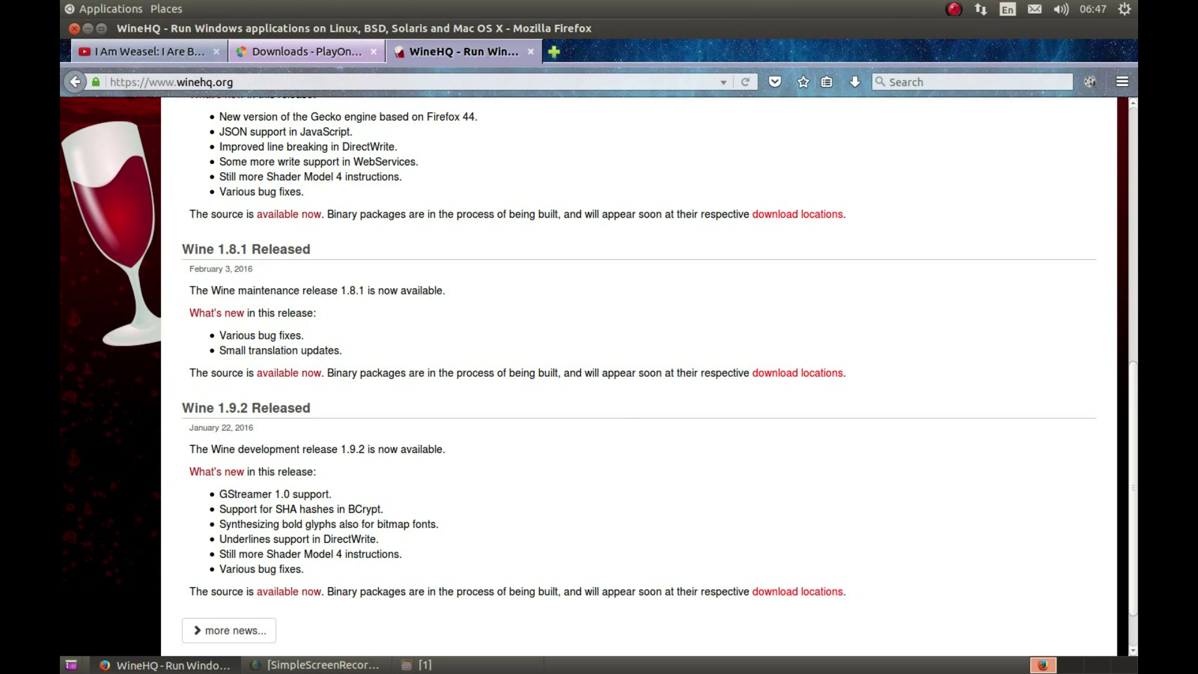
pyautogui.click(299, 52)
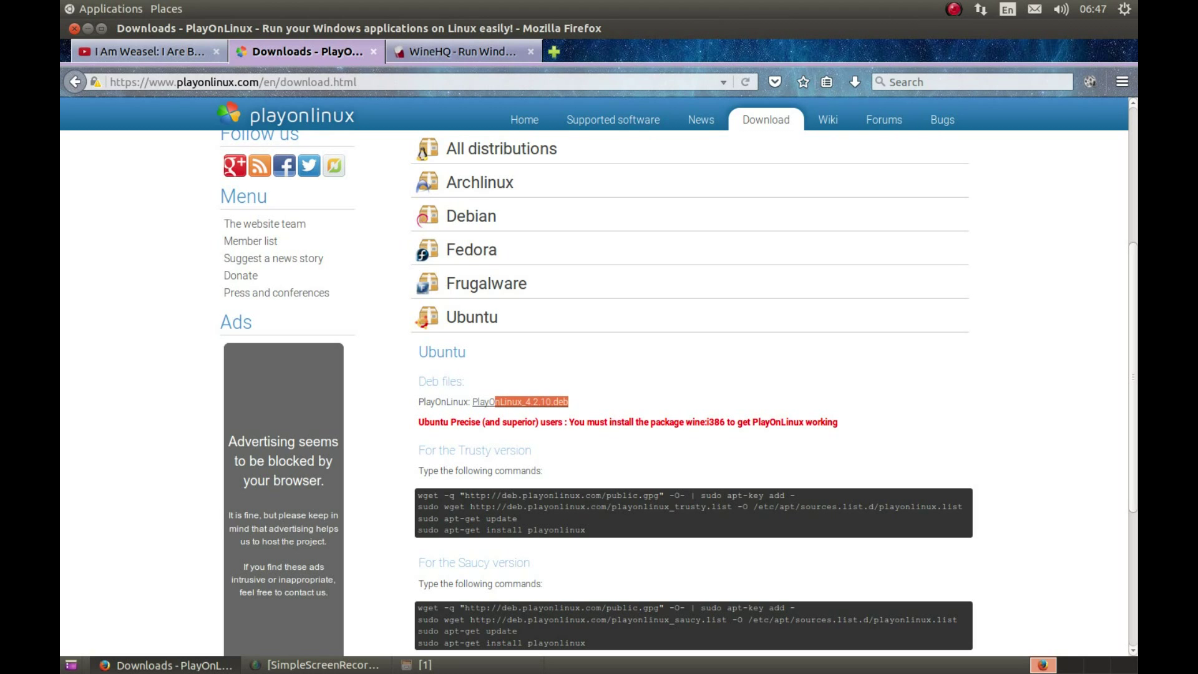
pyautogui.click(463, 51)
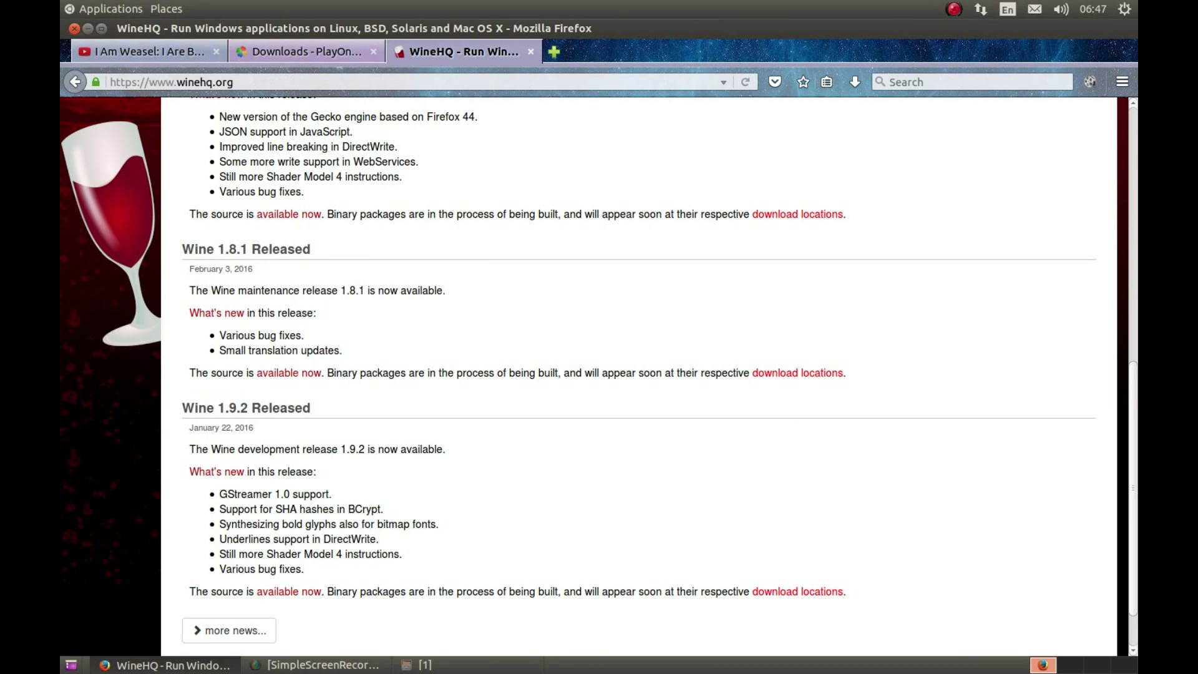
# Step: Close the WineHQ and PlayOnLinux pages and quit Firefox
pyautogui.hotkey('ctrl', 'w')
pyautogui.hotkey('ctrl', 'w')
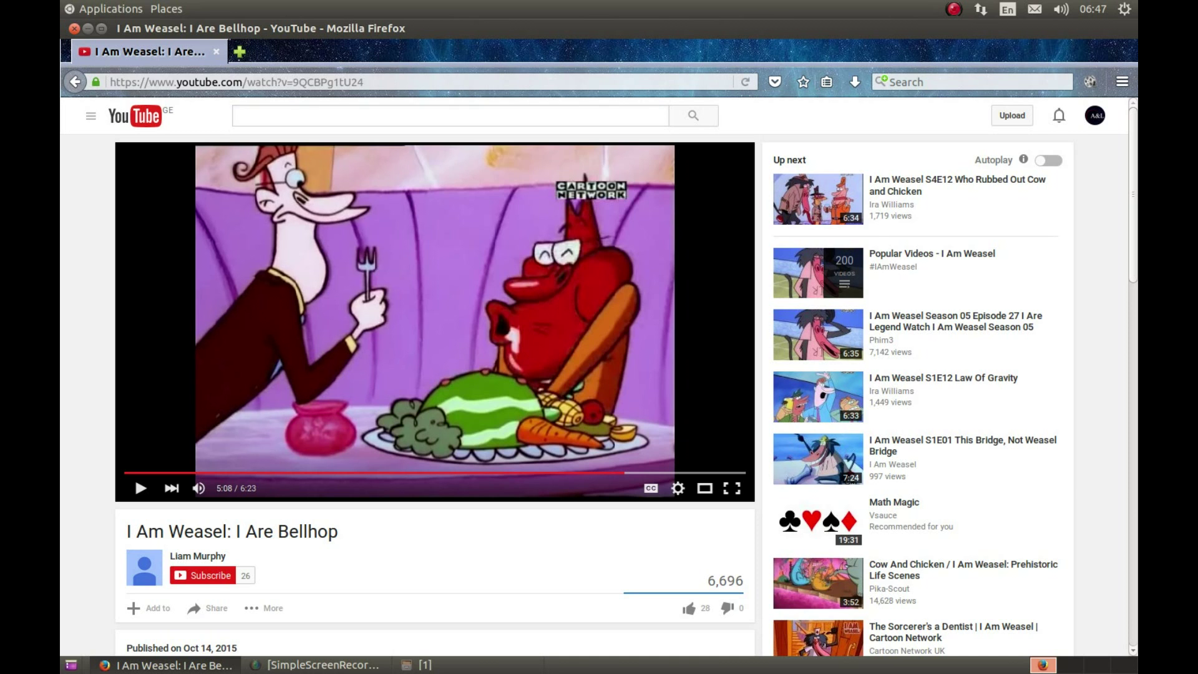
pyautogui.click(74, 28)
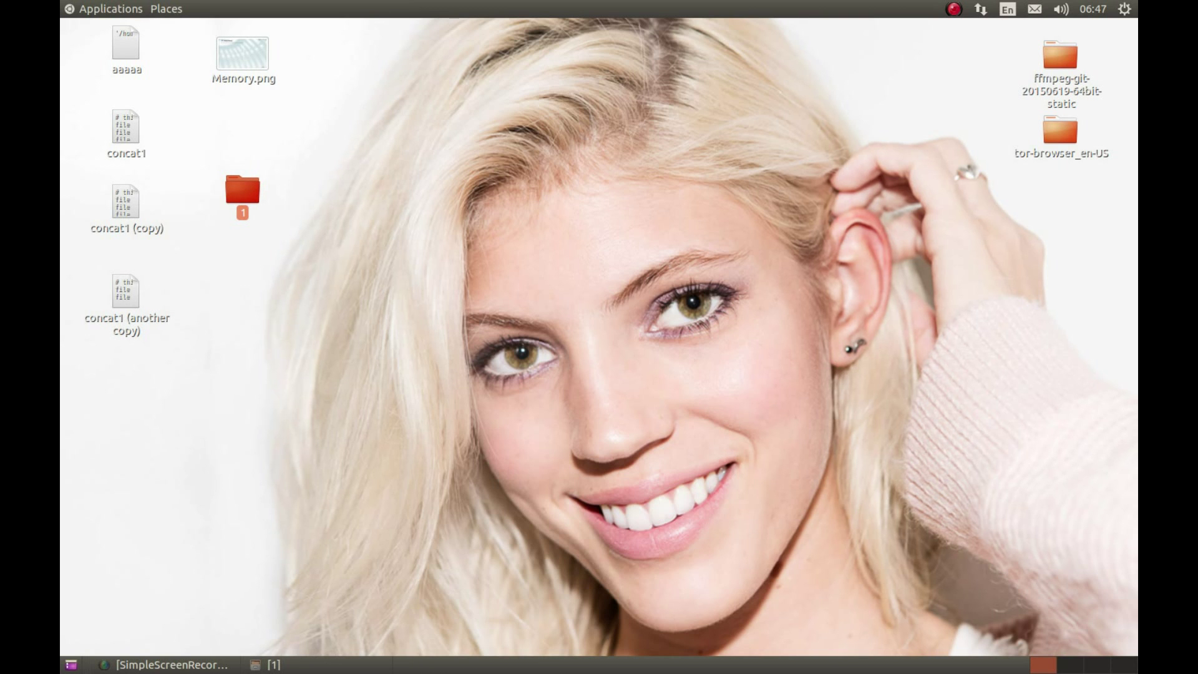
# Step: Launch PlayOnLinux from the Games category of the installed applications
pyautogui.press('Escape')
pyautogui.click(103, 9)
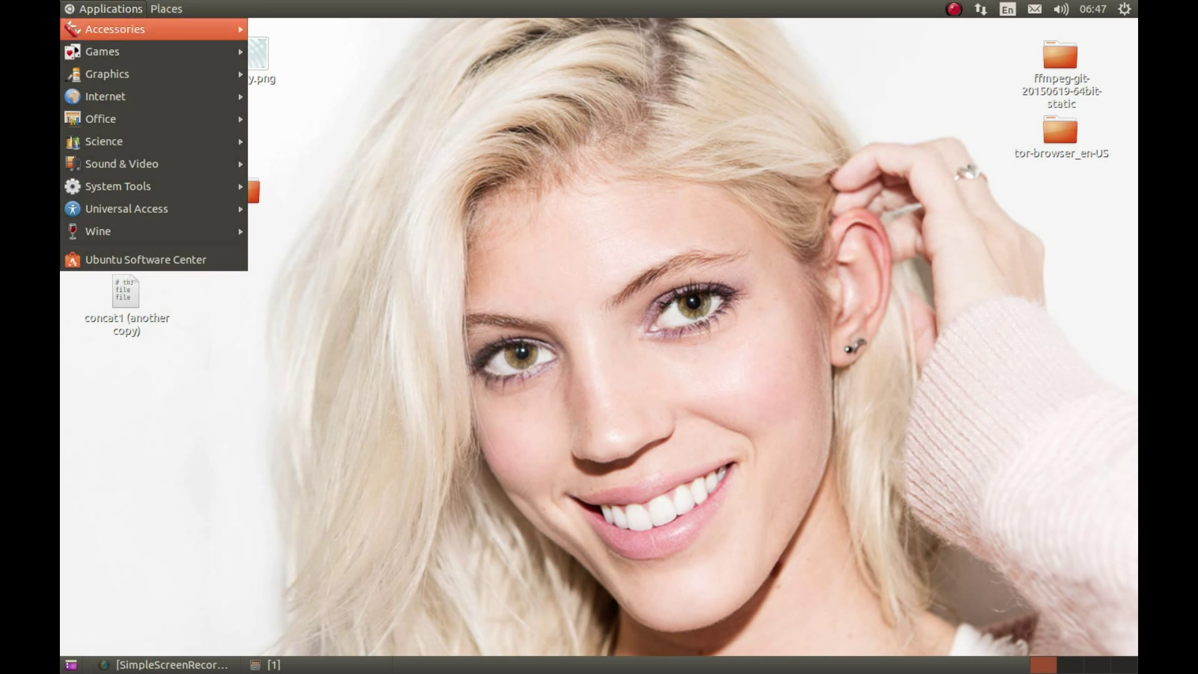
pyautogui.press('Up')
pyautogui.press('Up')
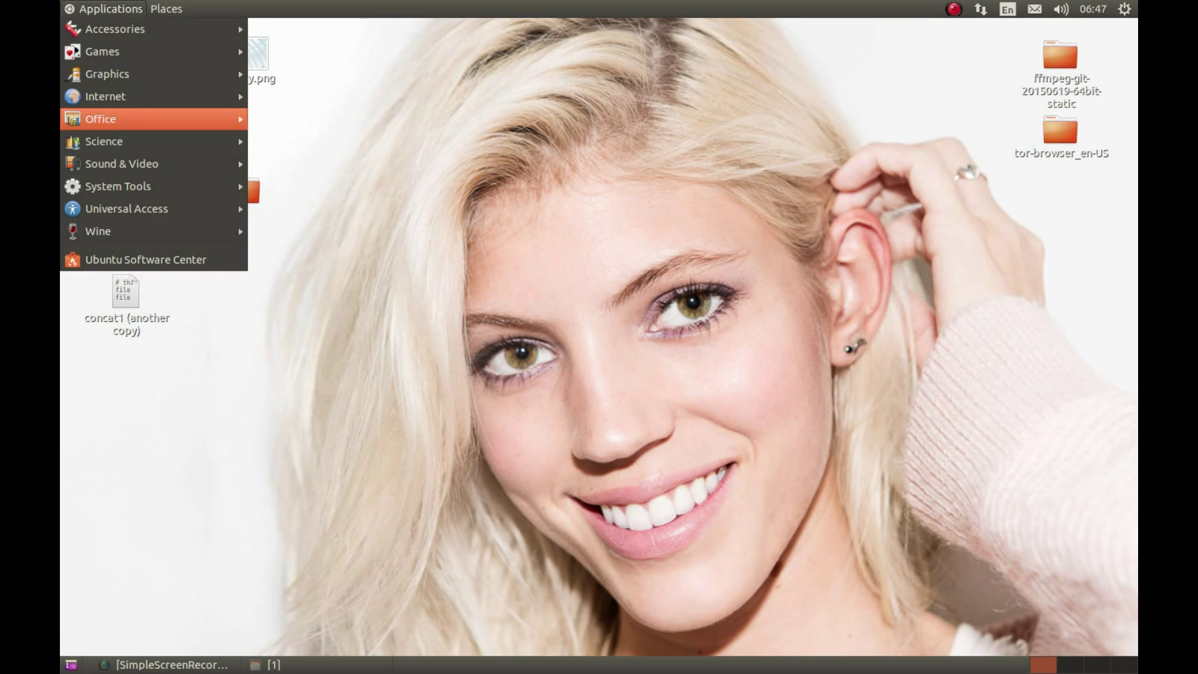
pyautogui.press('Up')
pyautogui.press('Down')
pyautogui.press('Down')
pyautogui.press('Up')
pyautogui.press('Up')
pyautogui.press('Up')
pyautogui.press('Up')
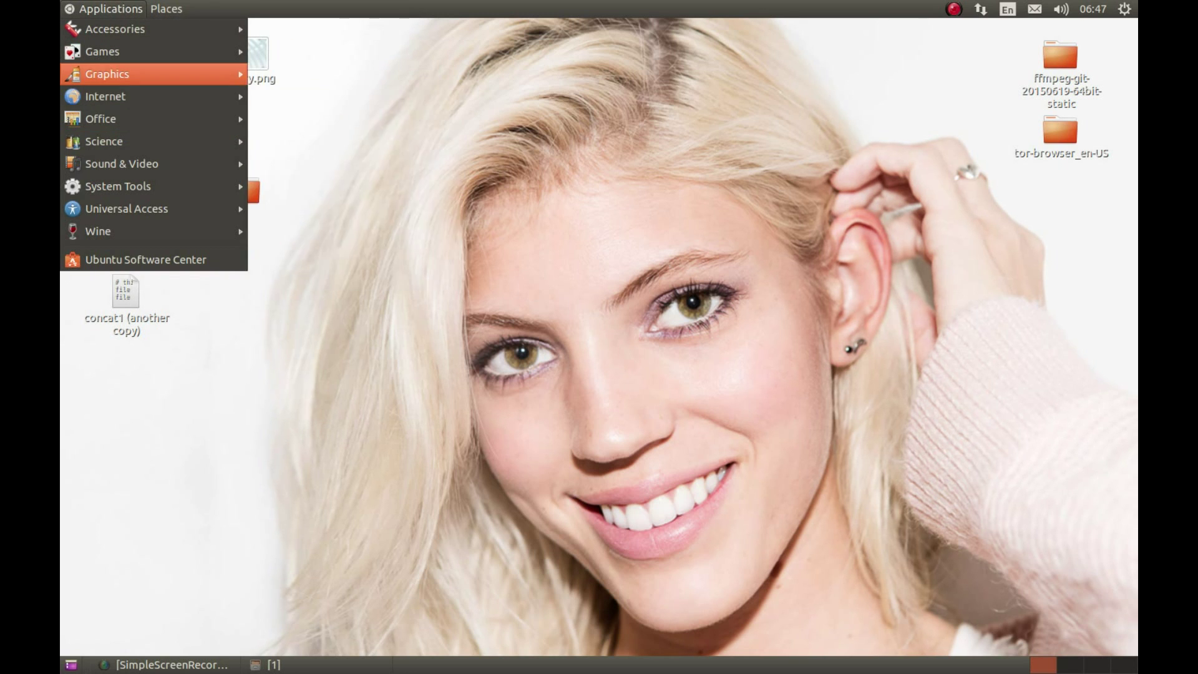
pyautogui.press('Up')
pyautogui.press('Right')
pyautogui.press('Down')
pyautogui.press('Down')
pyautogui.press('Down')
pyautogui.press('Return')
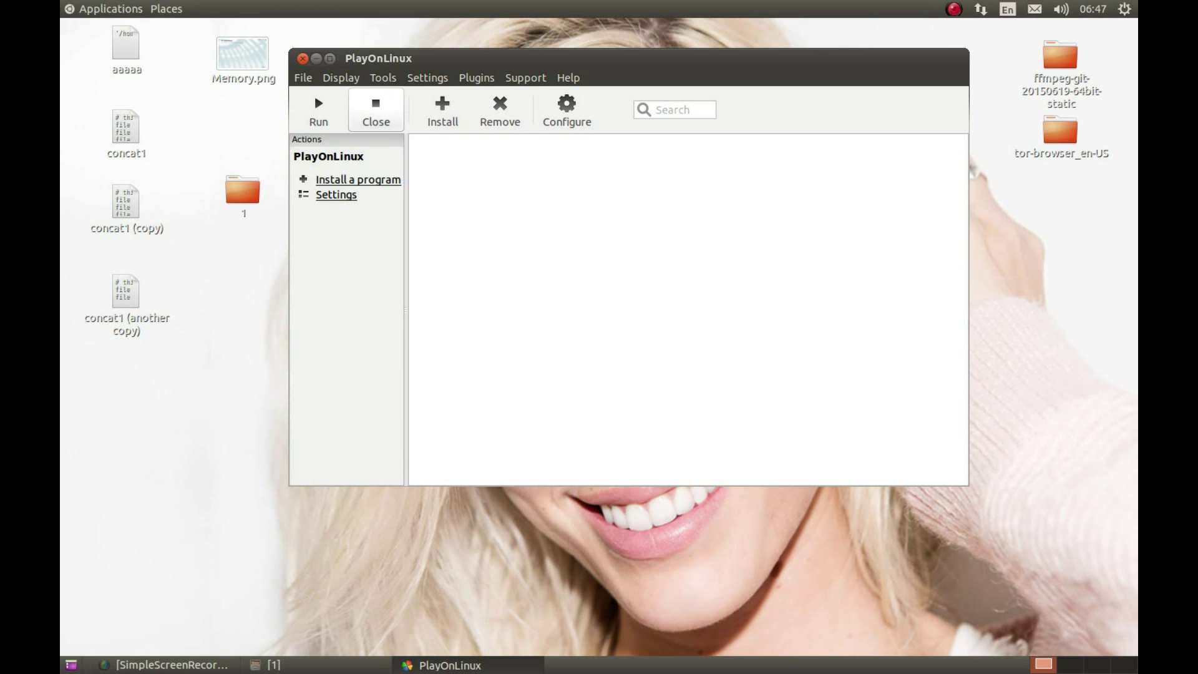
# Step: Open the PlayOnLinux wine versions manager and display the amd64 Wine versions
pyautogui.click(382, 77)
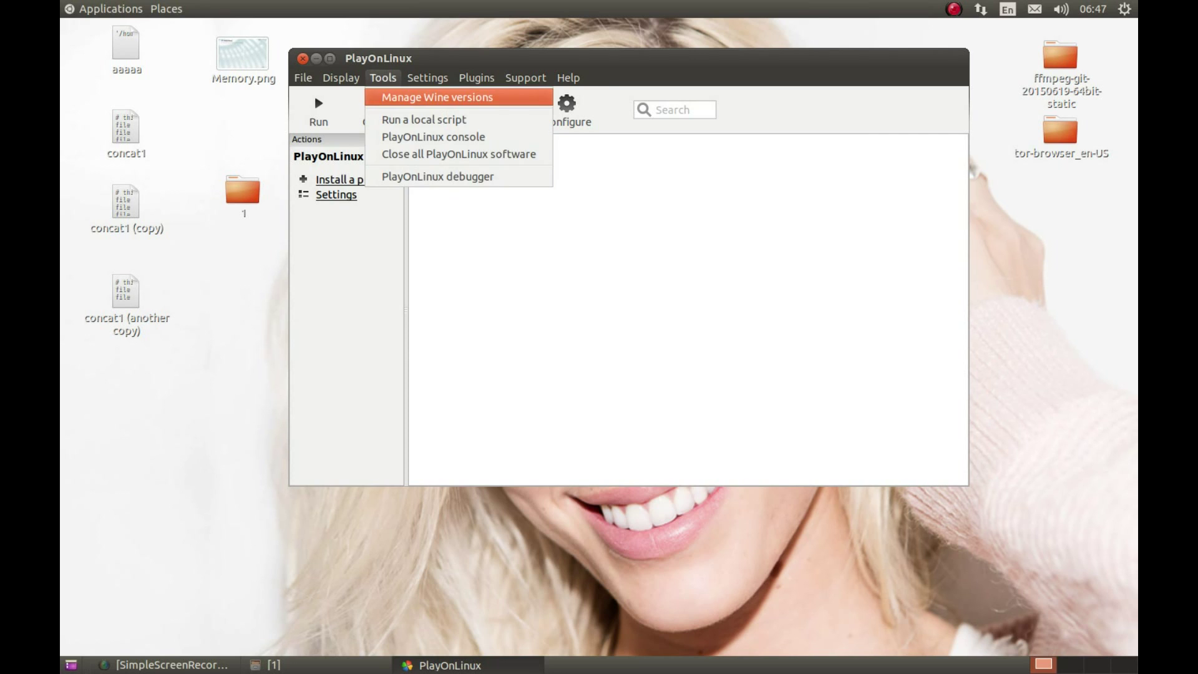
pyautogui.click(387, 92)
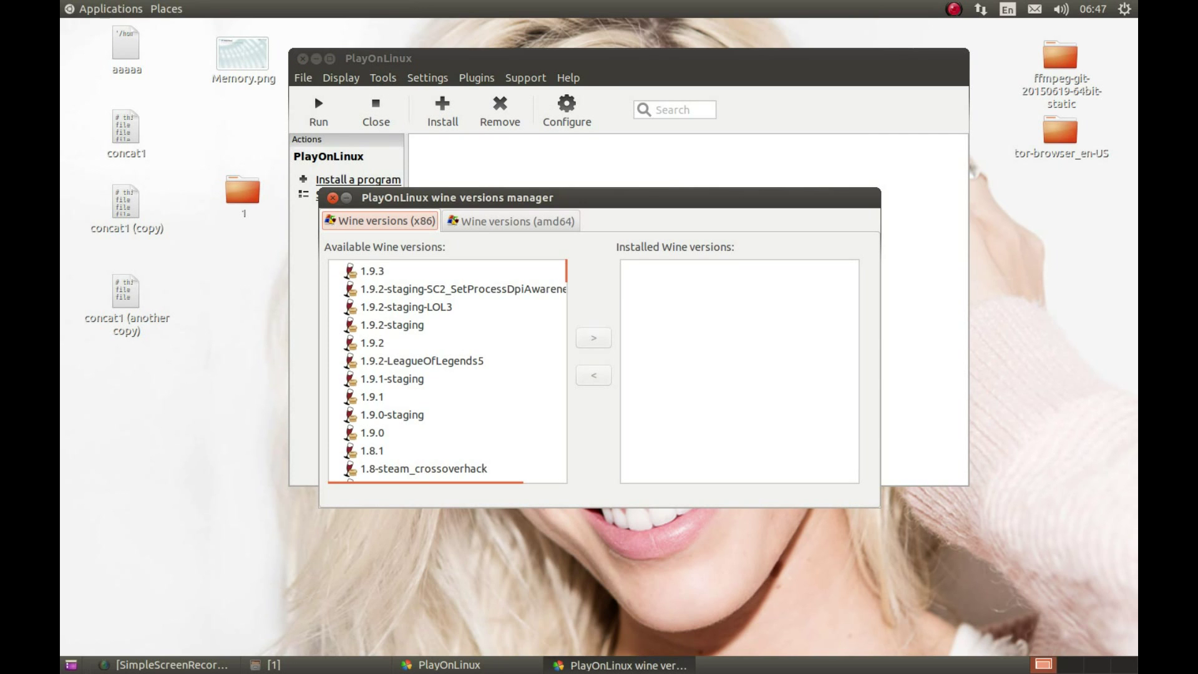
pyautogui.click(510, 221)
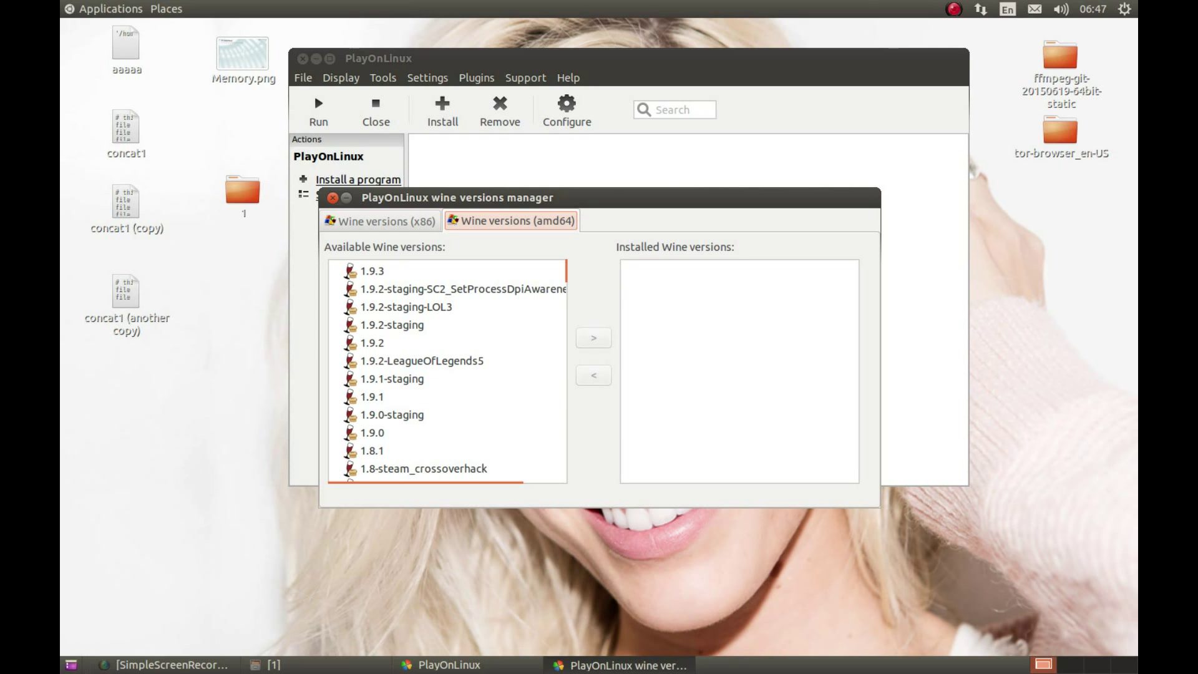
# Step: Install Wine 1.9.3 from the x86 versions and close the wine versions manager
pyautogui.click(380, 221)
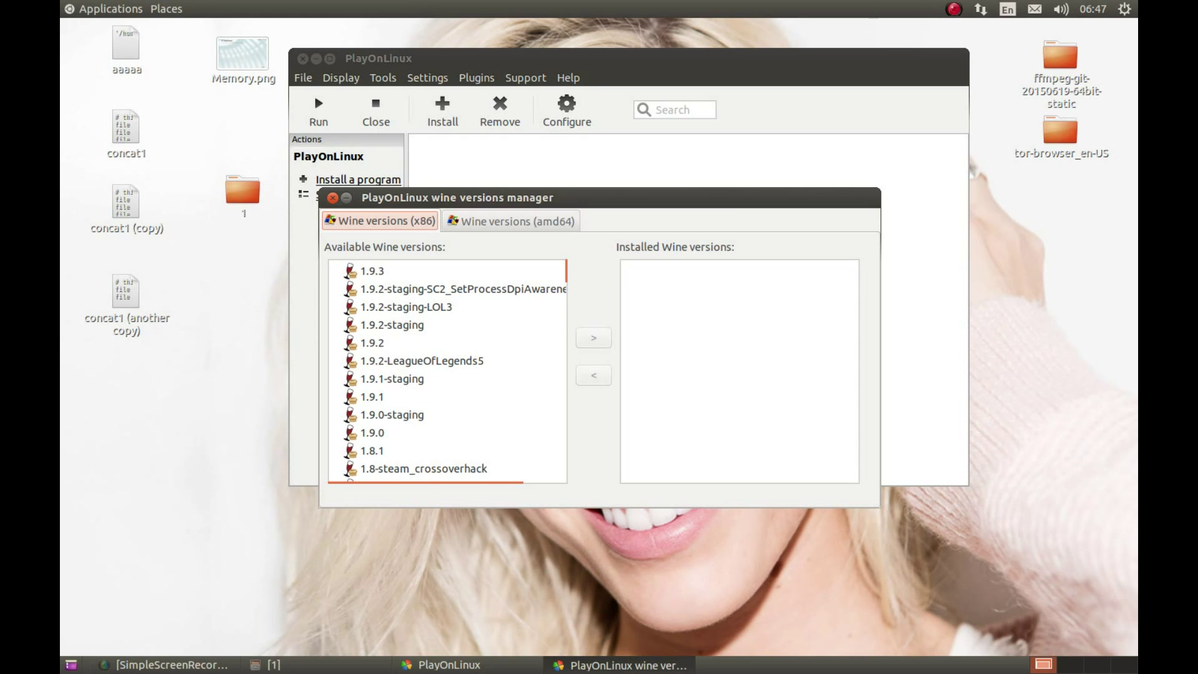
pyautogui.click(512, 221)
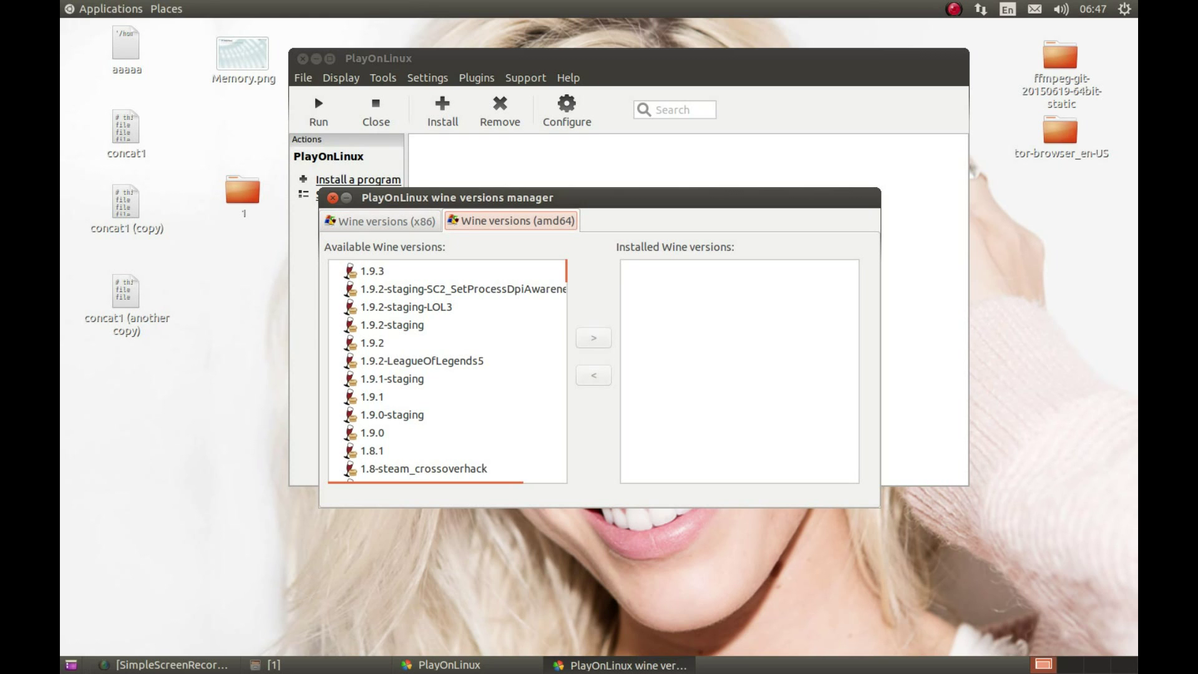
pyautogui.click(380, 220)
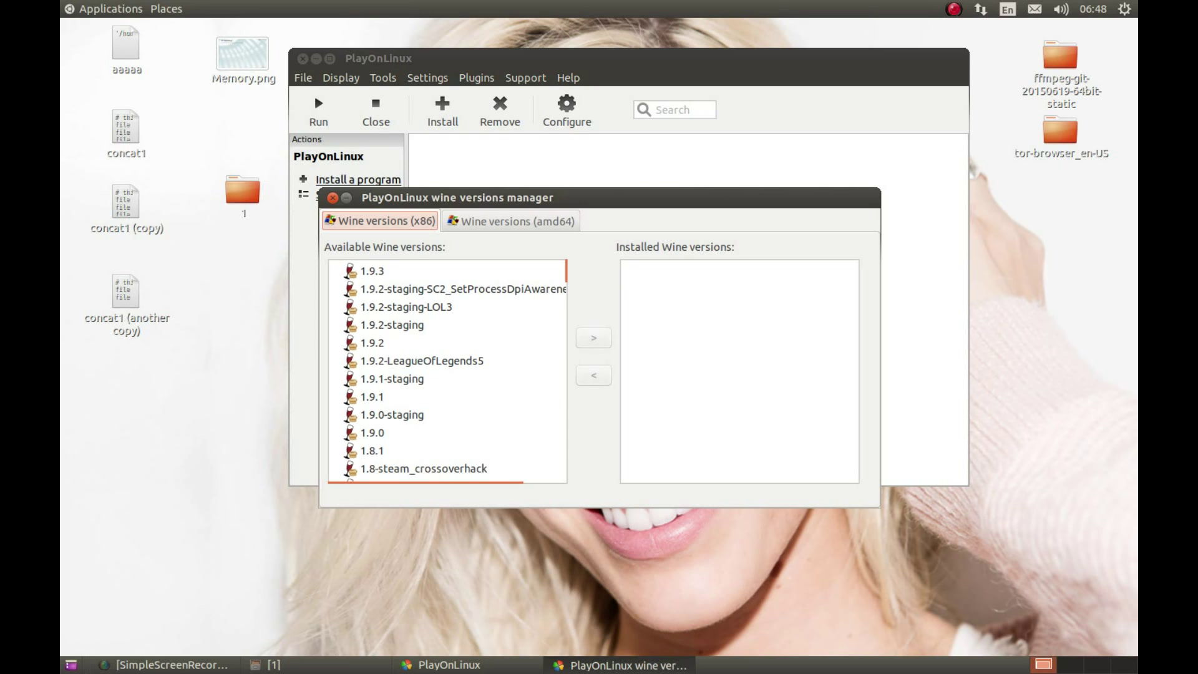
pyautogui.click(372, 271)
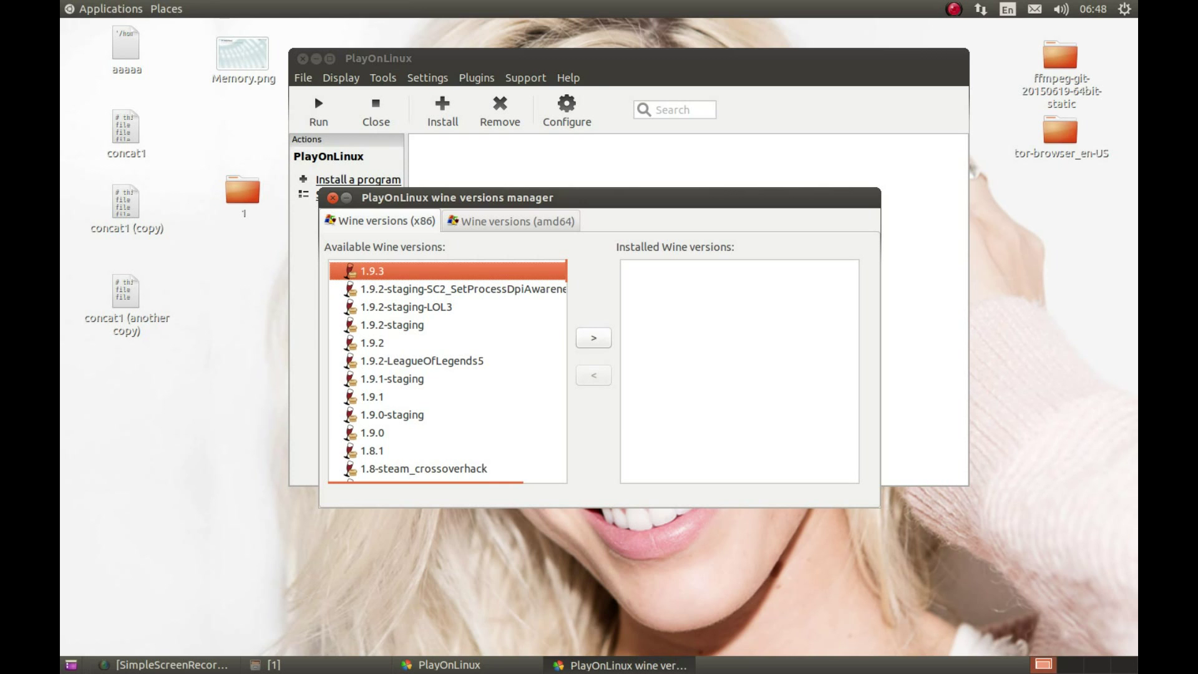
pyautogui.click(593, 338)
pyautogui.press('Return')
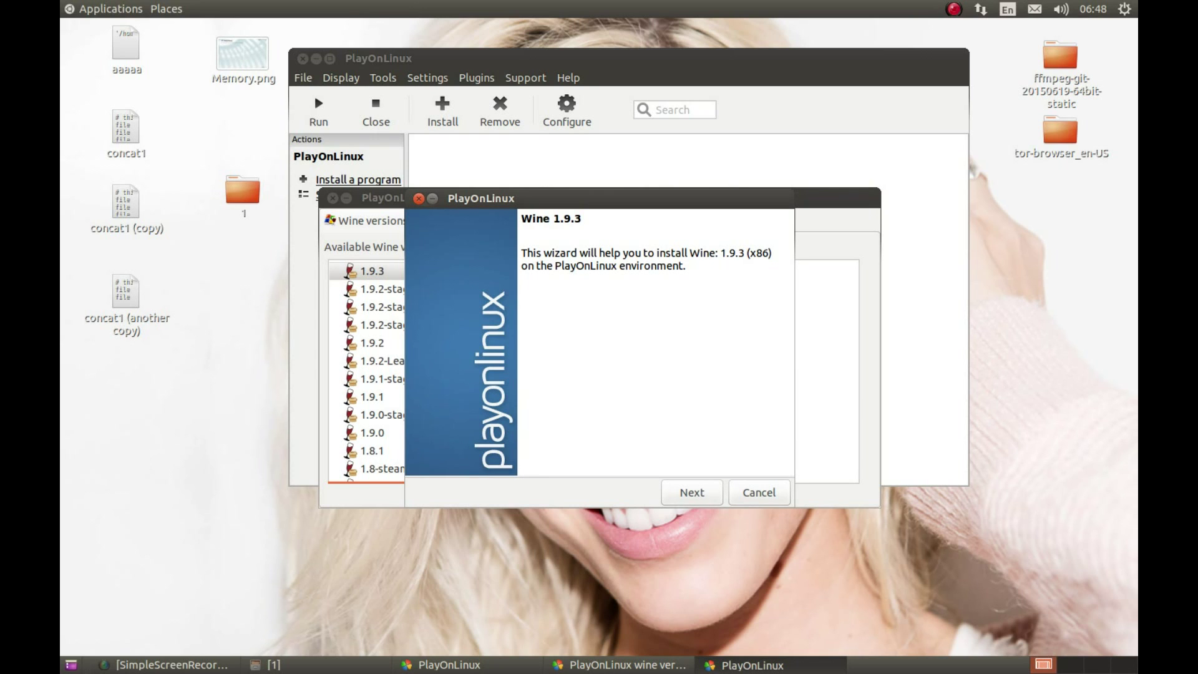
pyautogui.press('Return')
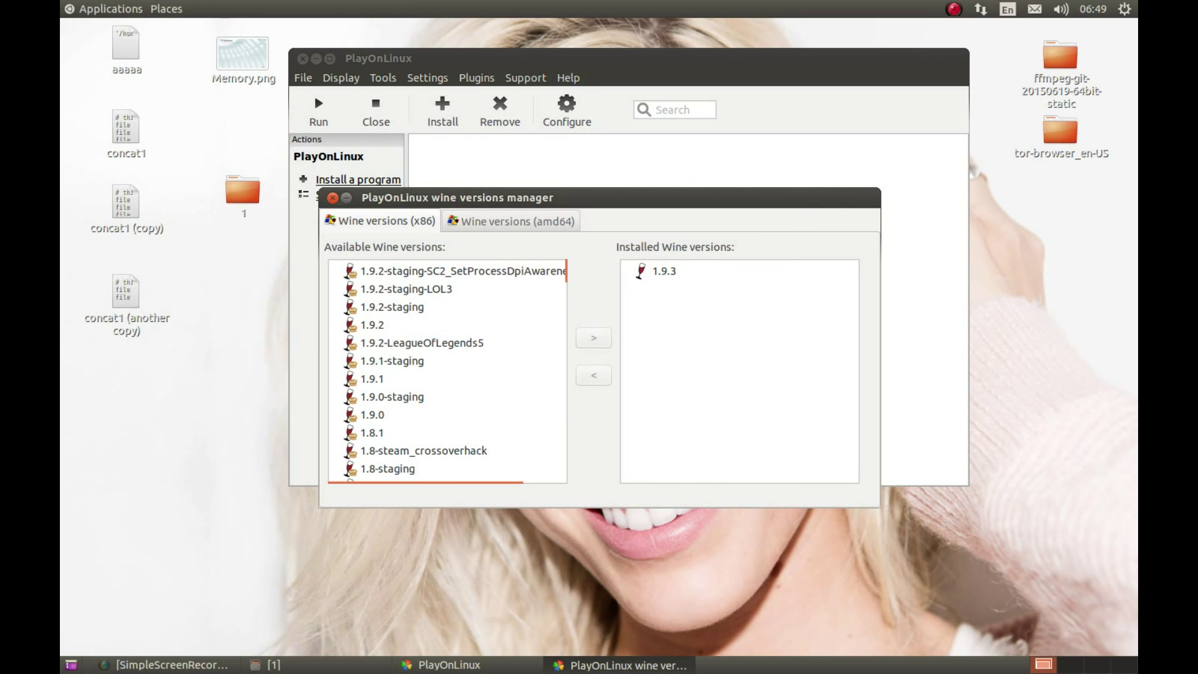
pyautogui.click(332, 198)
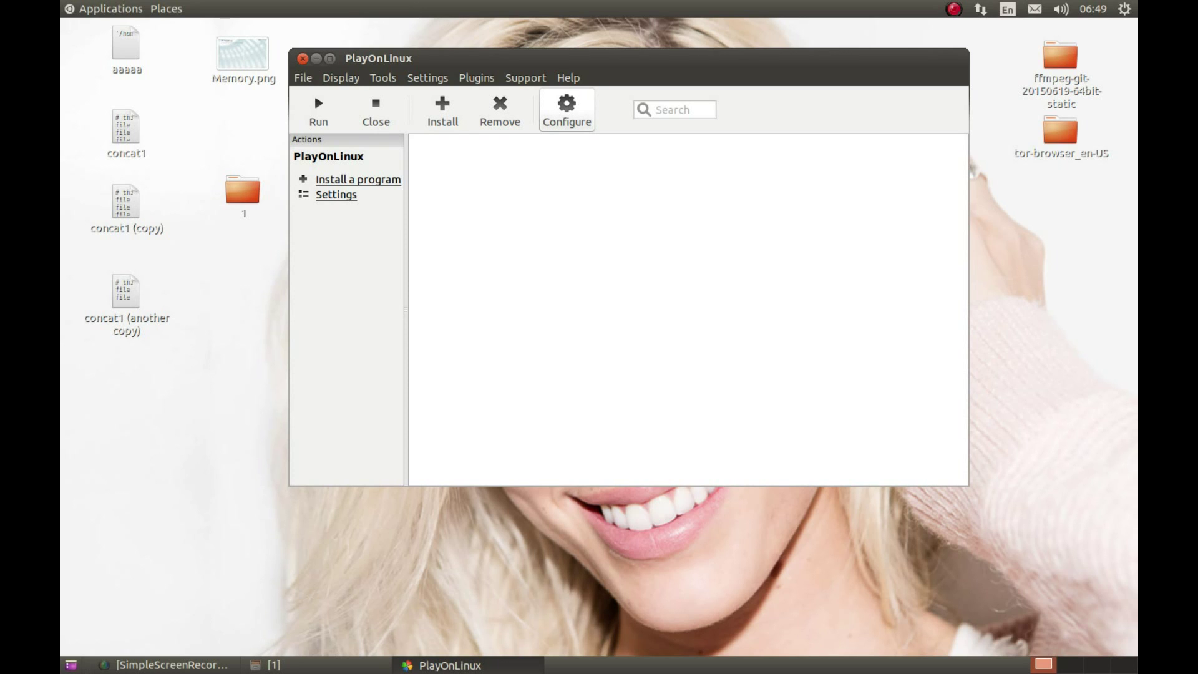
# Step: Create a virtual drive named warframe with a 32 bits windows installation and Wine version 1.9.3
pyautogui.click(566, 111)
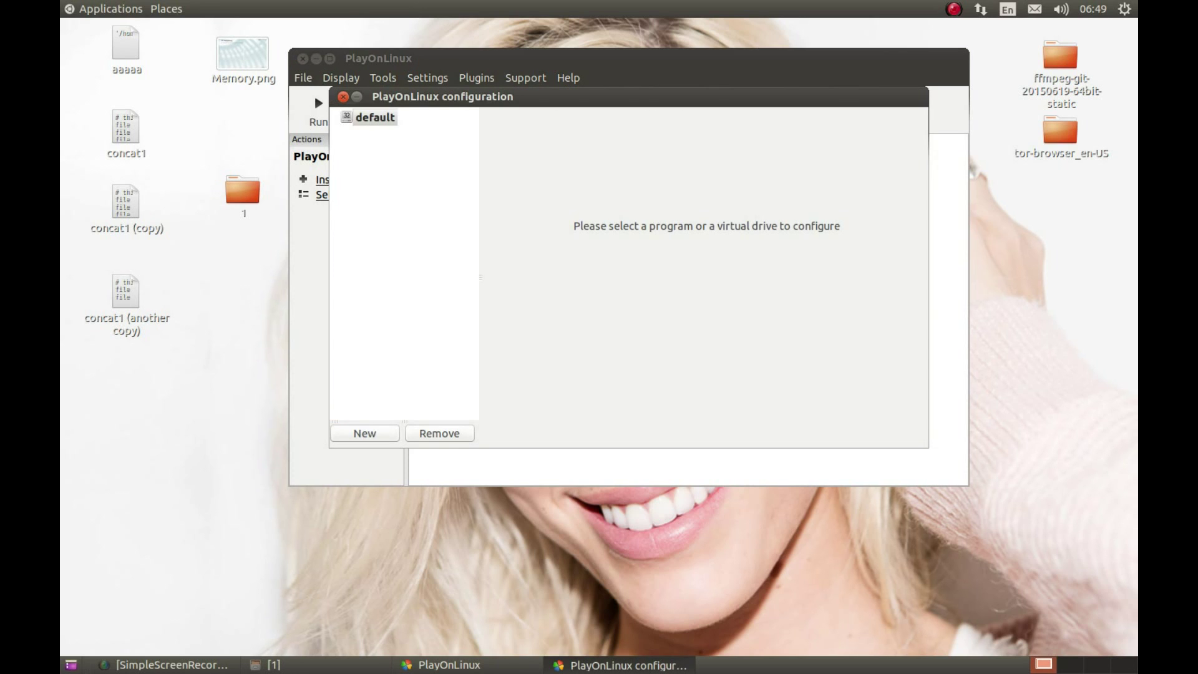
pyautogui.click(365, 434)
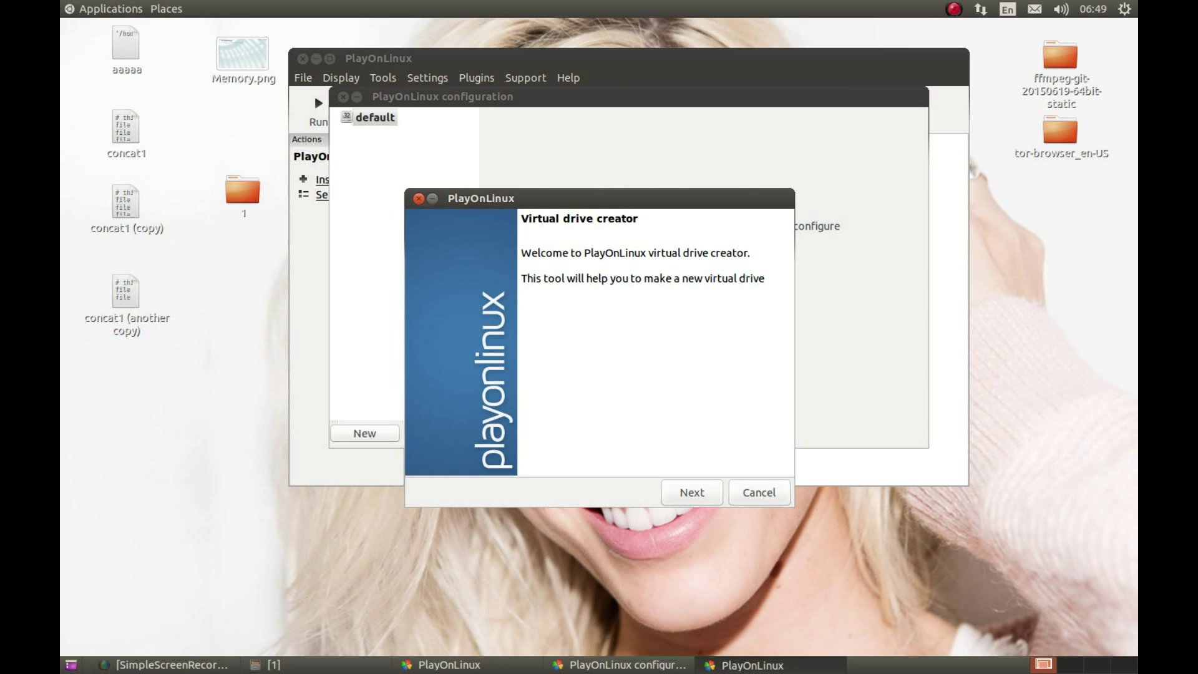
pyautogui.click(691, 492)
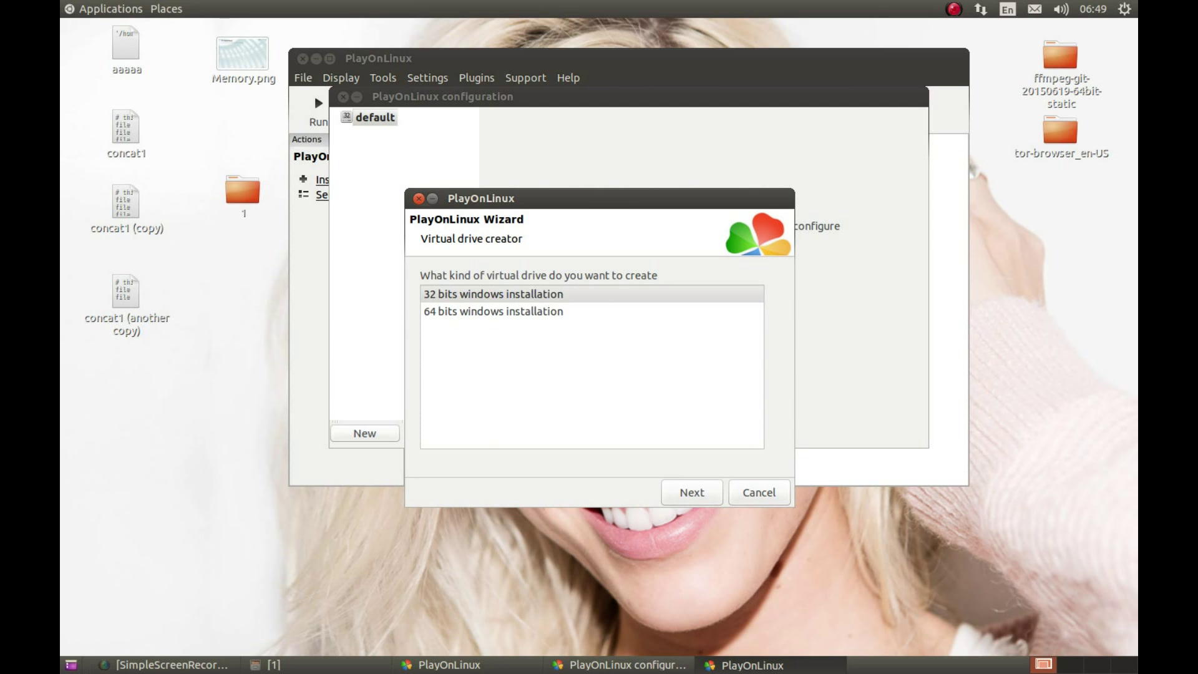
pyautogui.press('Return')
pyautogui.click(436, 324)
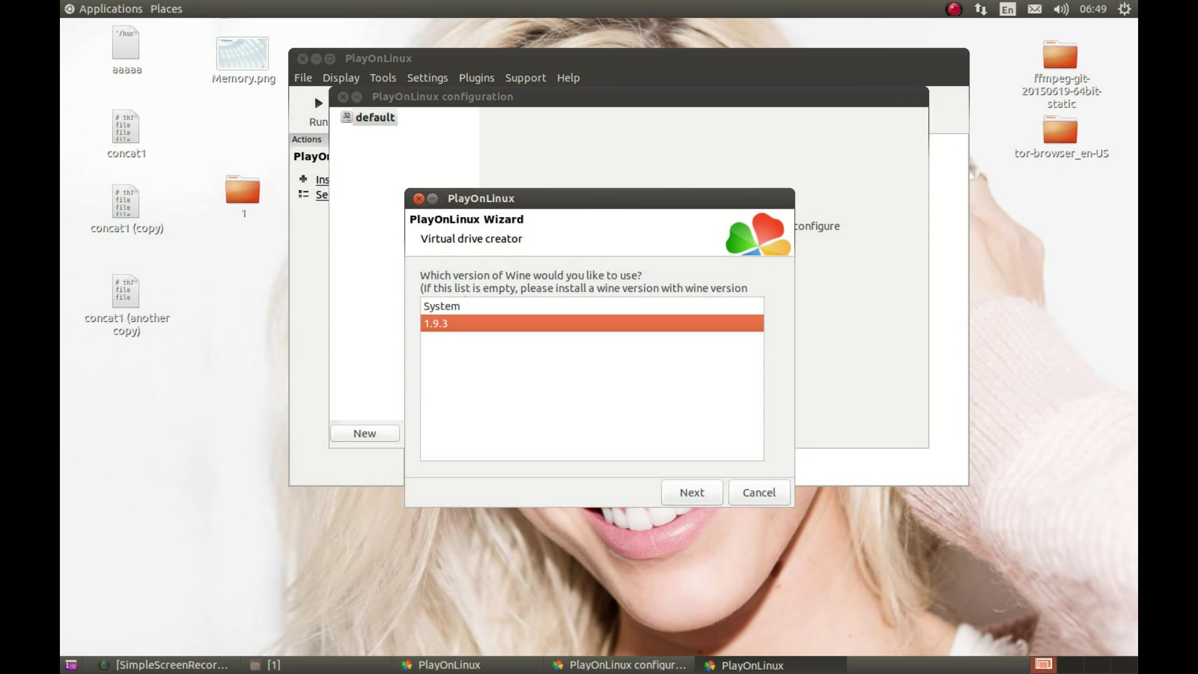
pyautogui.press('Return')
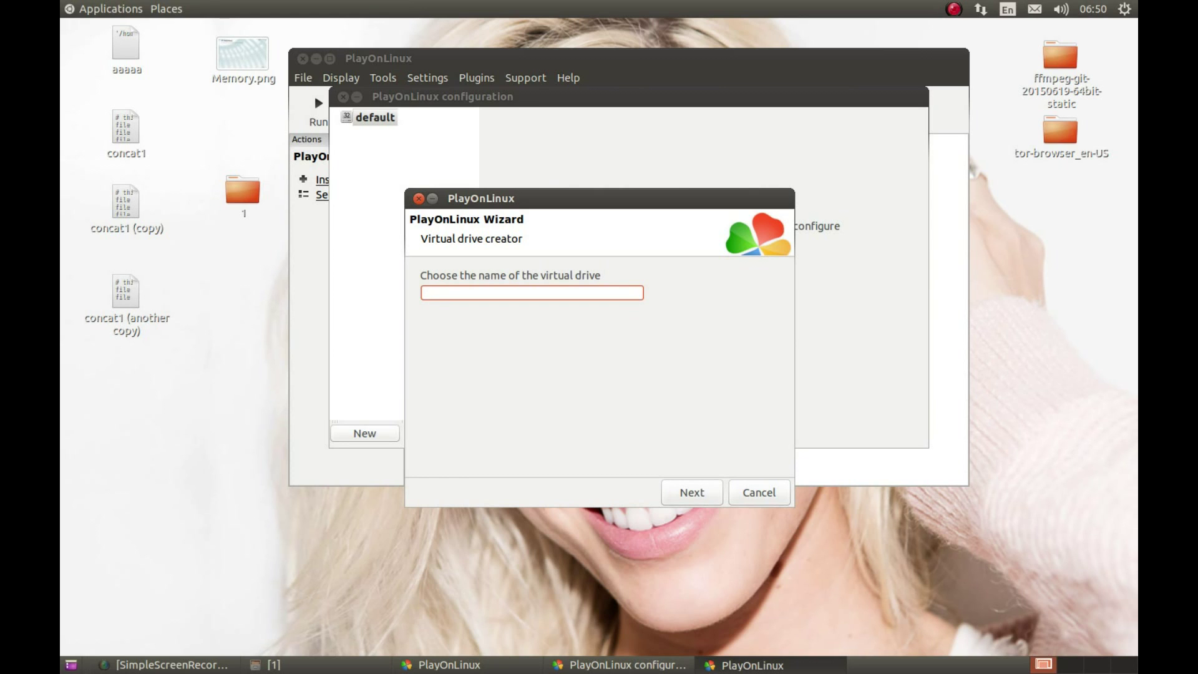
pyautogui.write('warfrlame')
pyautogui.press('Return')
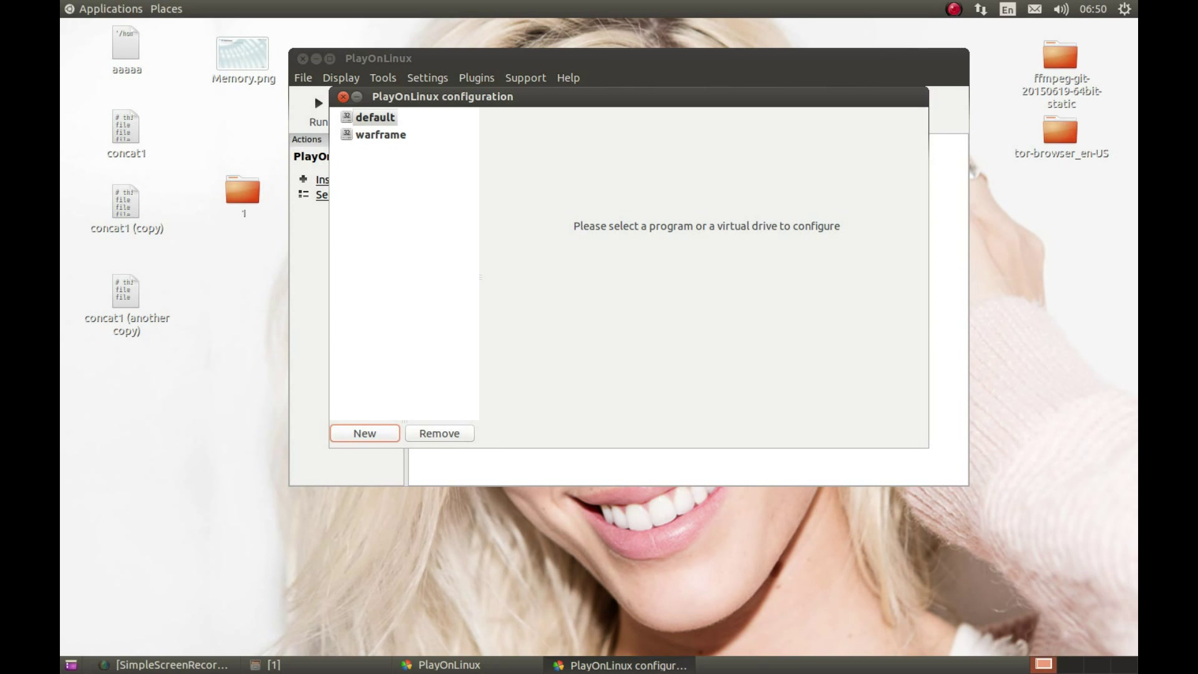
# Step: Run Warframe.2015.12.15.18.25.exe from the Desktop folder 1 in the warframe virtual drive
pyautogui.click(380, 134)
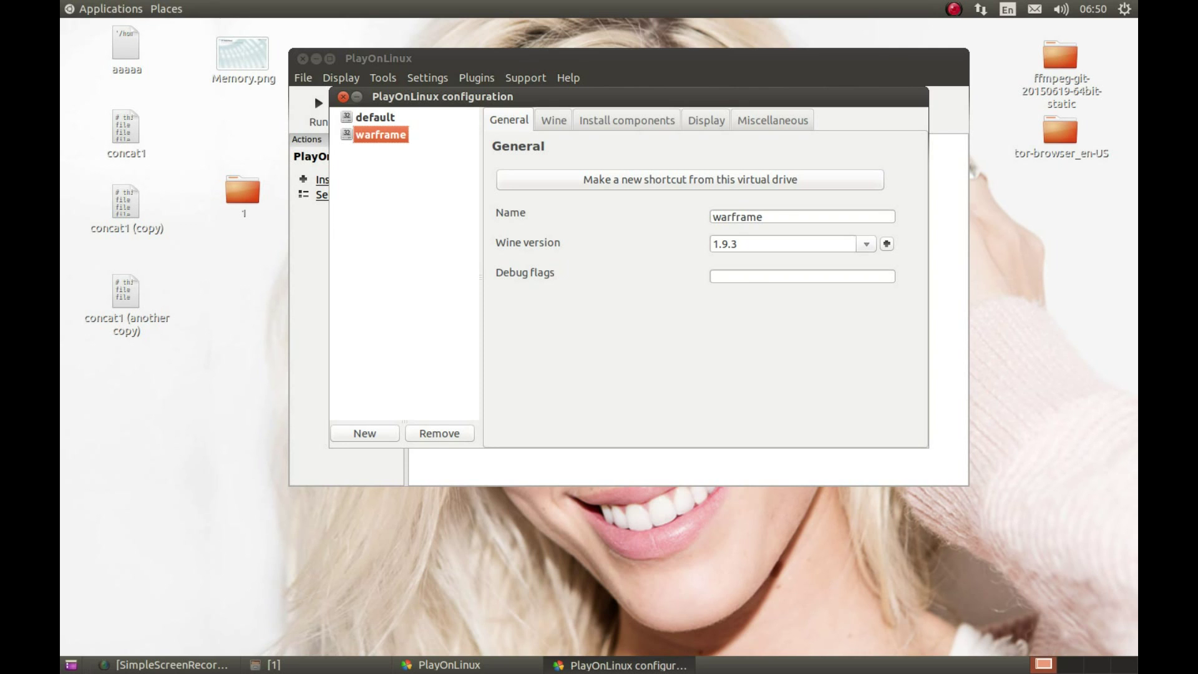
pyautogui.click(772, 120)
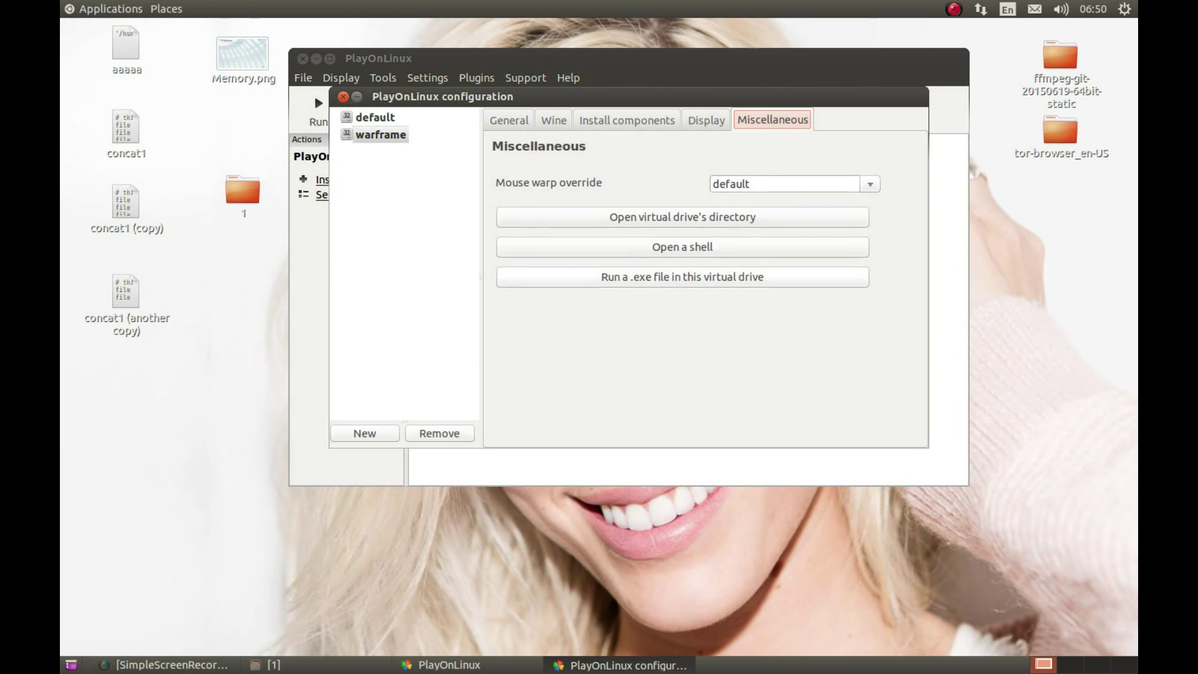
pyautogui.click(682, 276)
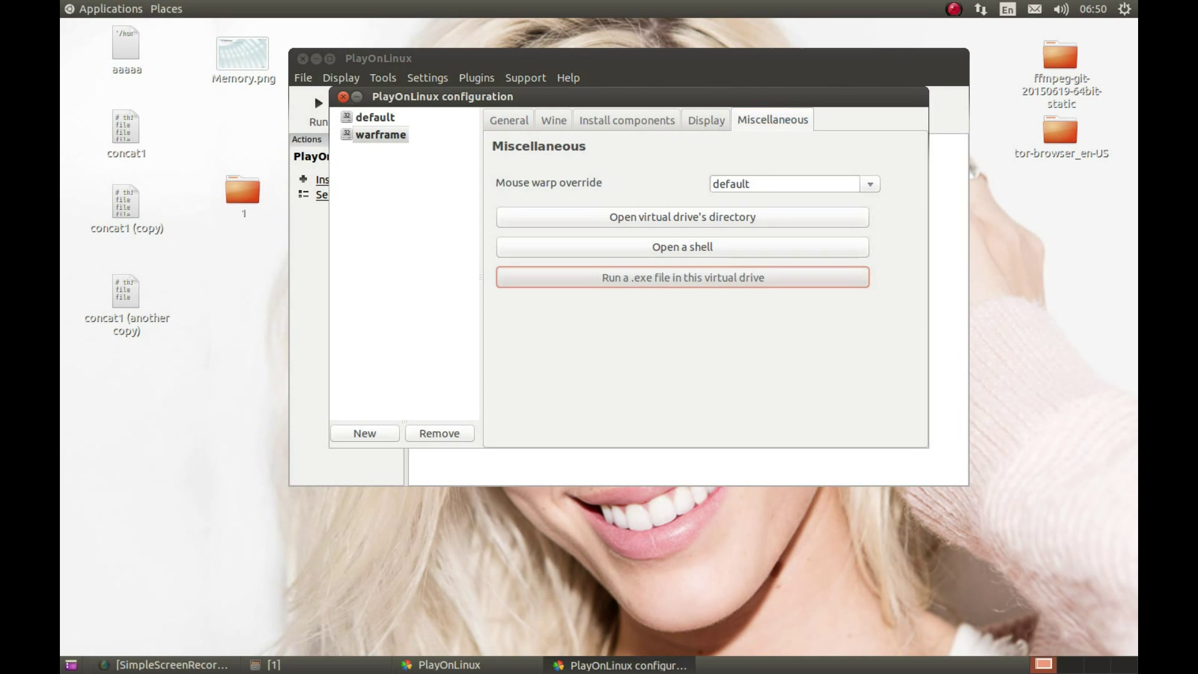
pyautogui.doubleClick(242, 191)
pyautogui.moveTo(326, 229); pyautogui.dragTo(176, 149)
pyautogui.hotkey('ctrl', 'w')
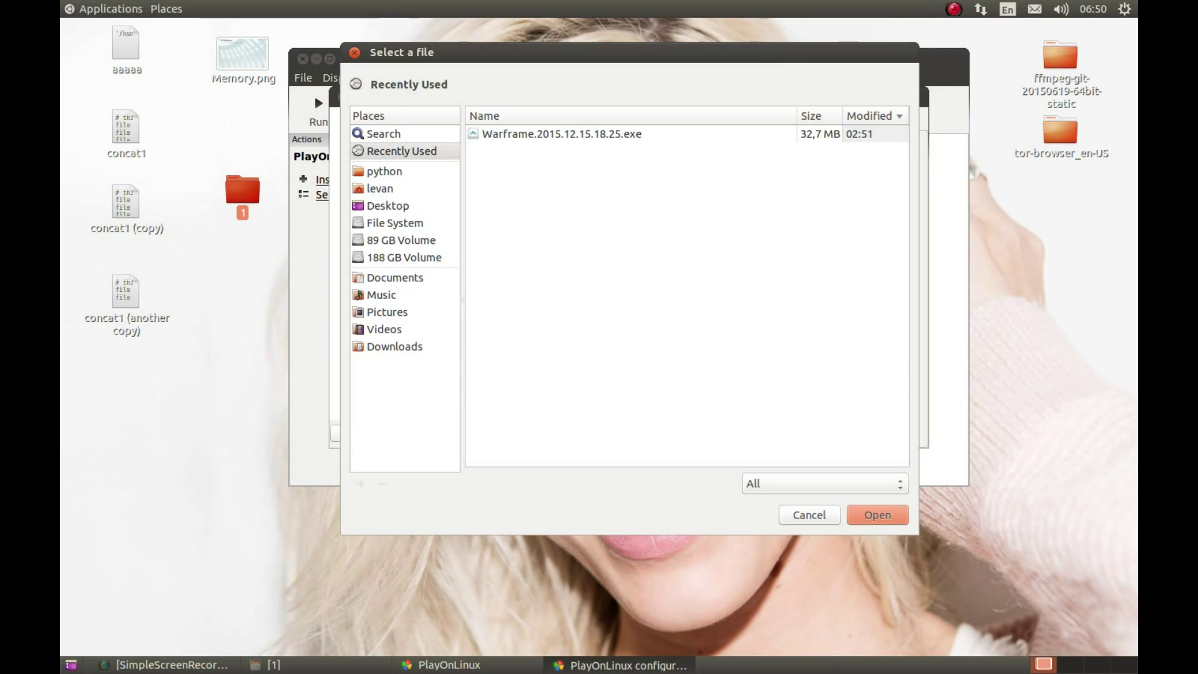
pyautogui.click(379, 188)
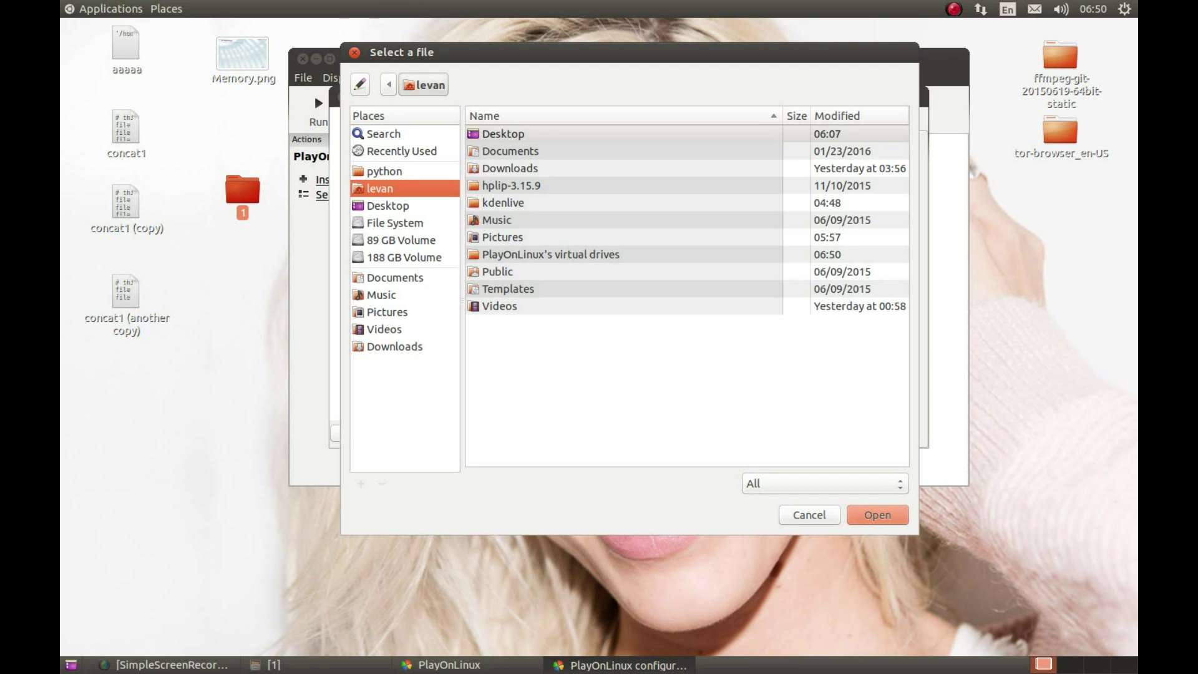
pyautogui.click(503, 133)
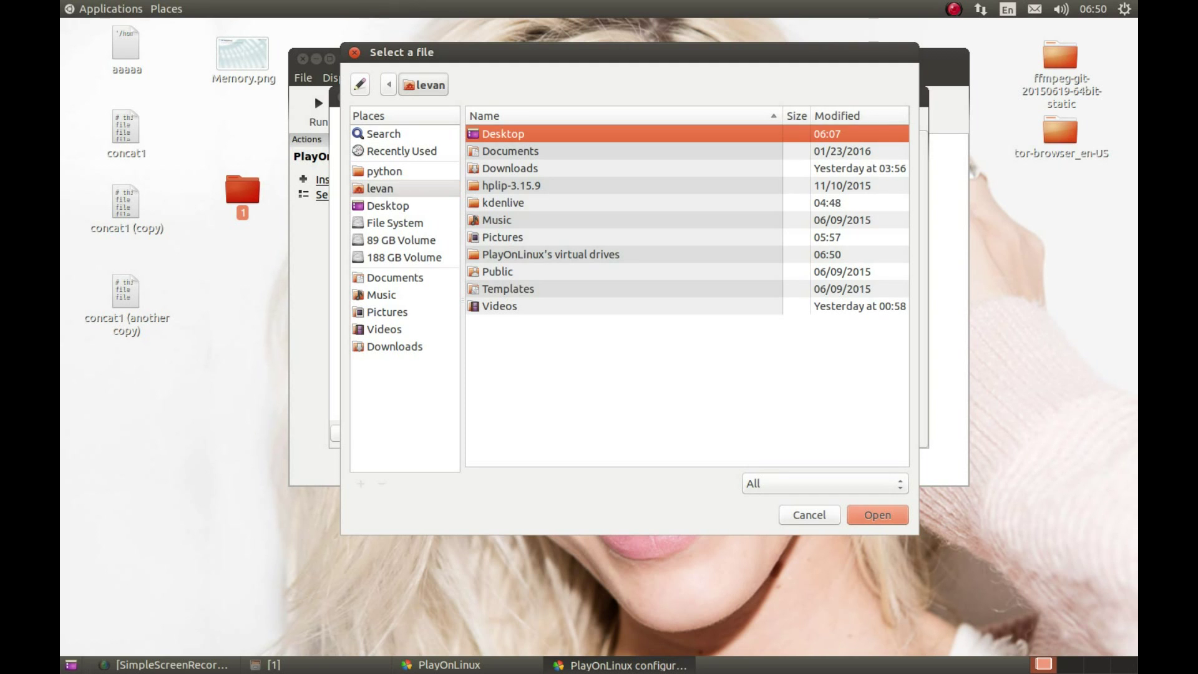
pyautogui.click(388, 205)
pyautogui.doubleClick(503, 133)
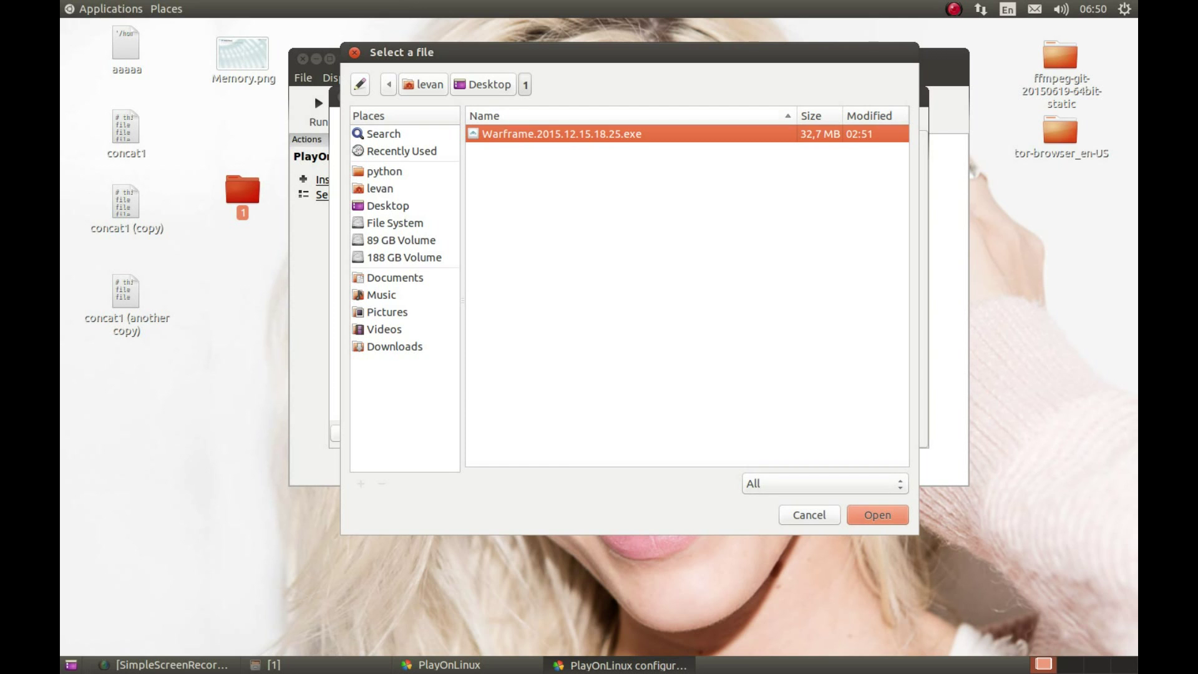
pyautogui.press('Return')
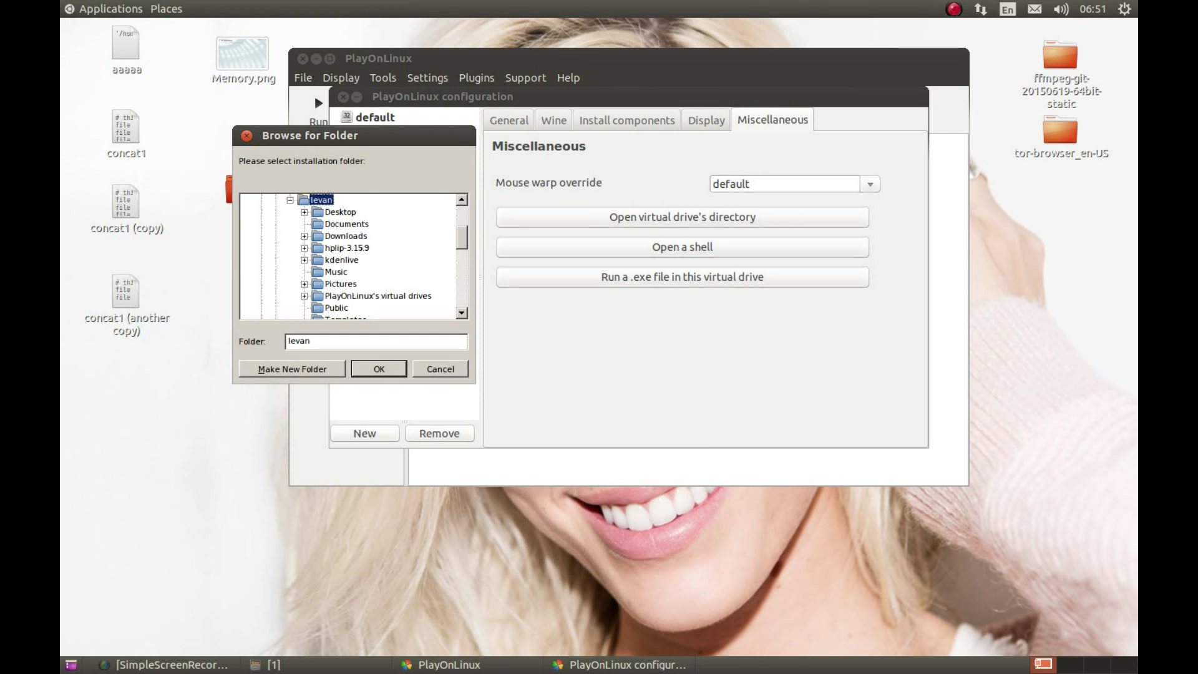
# Step: View the Memory.png screenshot on the desktop and close it
pyautogui.doubleClick(242, 54)
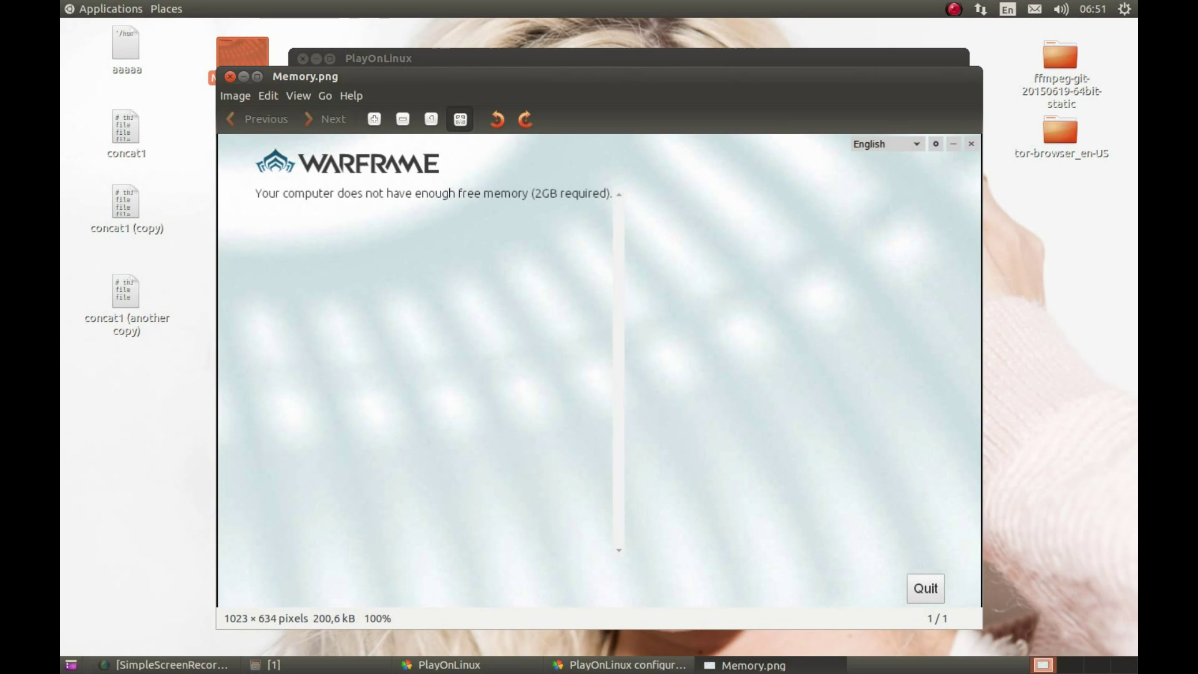
pyautogui.click(230, 76)
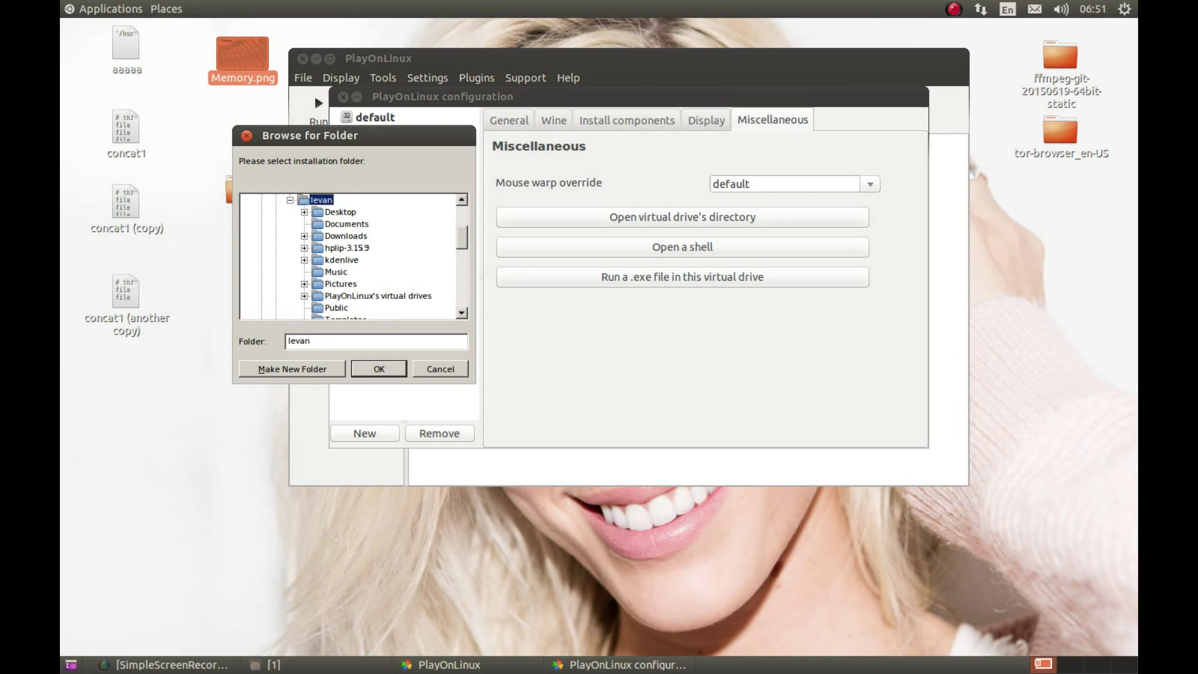
# Step: Accept the home folder as Warframe's installation folder and agree to the Open Beta Agreement and End-User License Agreement
pyautogui.press('Return')
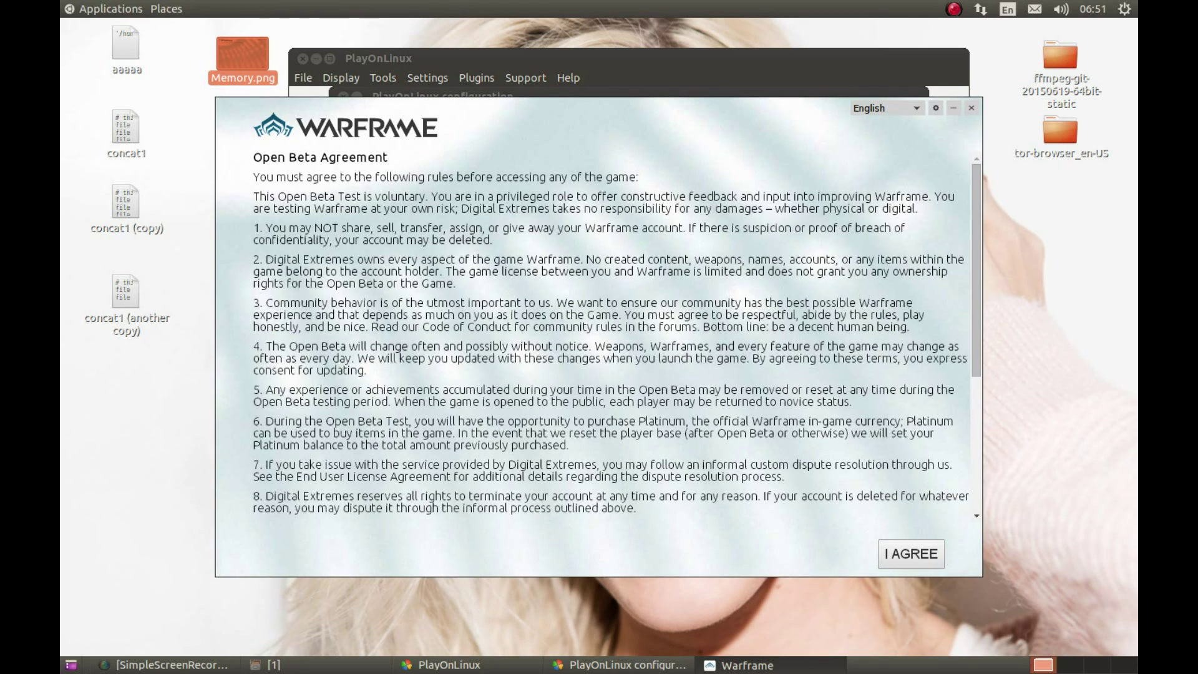
pyautogui.click(911, 554)
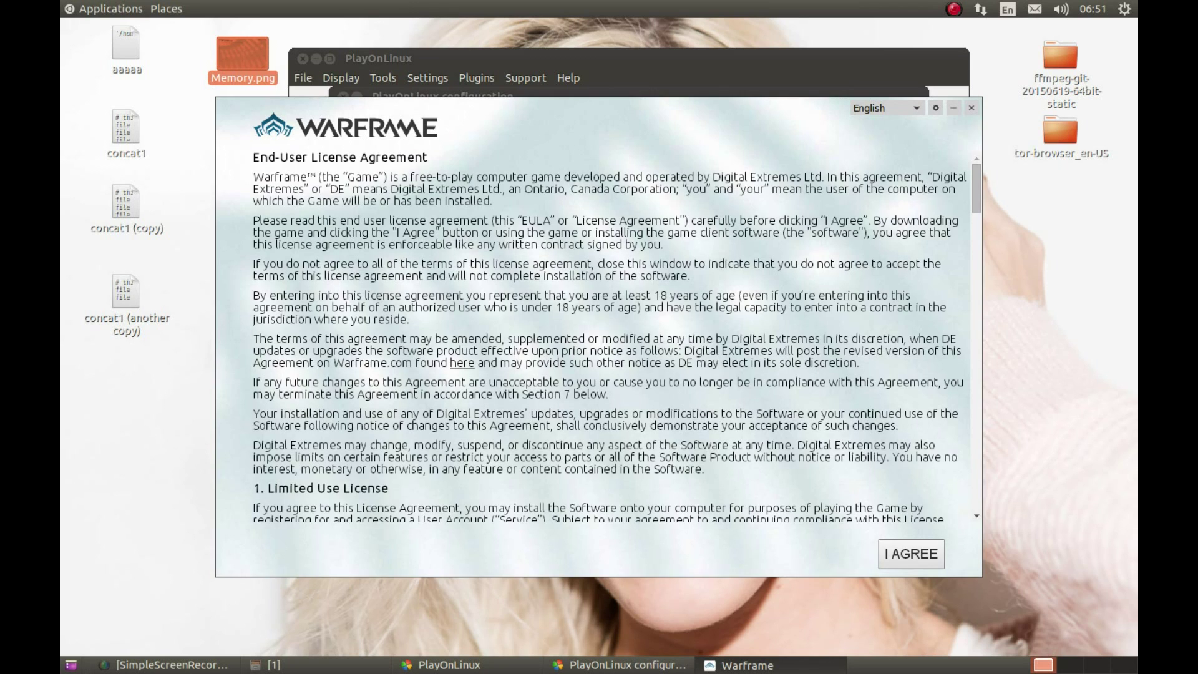
pyautogui.press('Return')
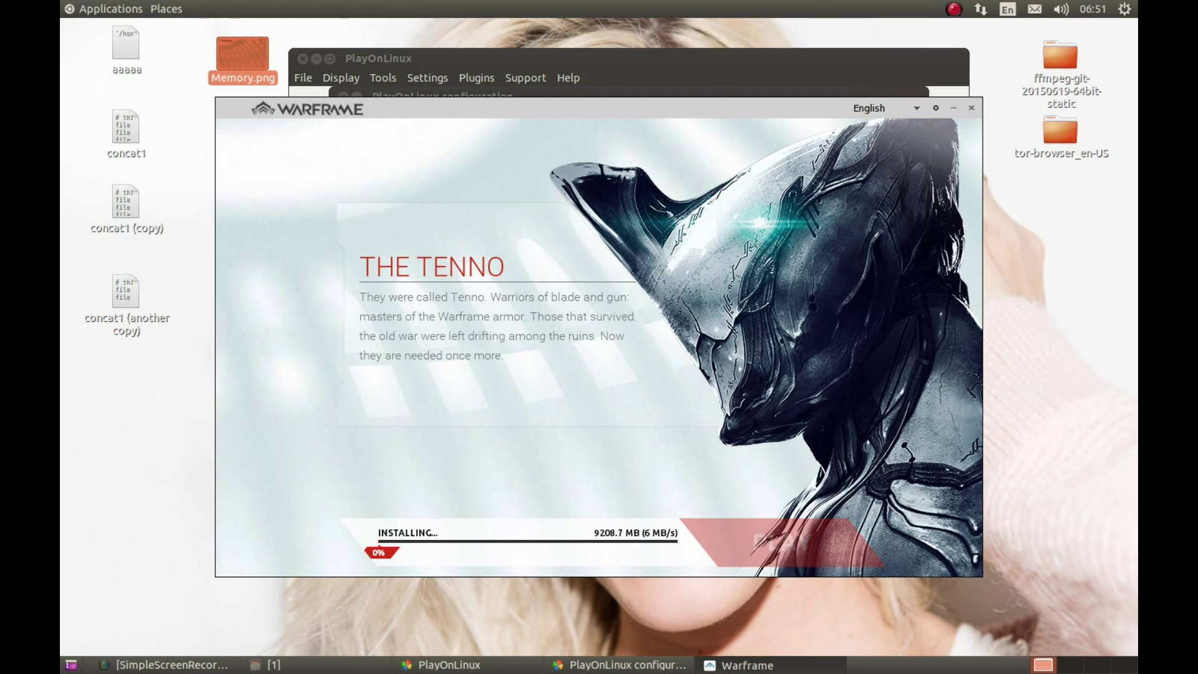
# Step: Move the Warframe installer window aside to examine the installer files in desktop folder 1, and close the folder
pyautogui.moveTo(599, 108); pyautogui.dragTo(754, 104)
pyautogui.doubleClick(243, 191)
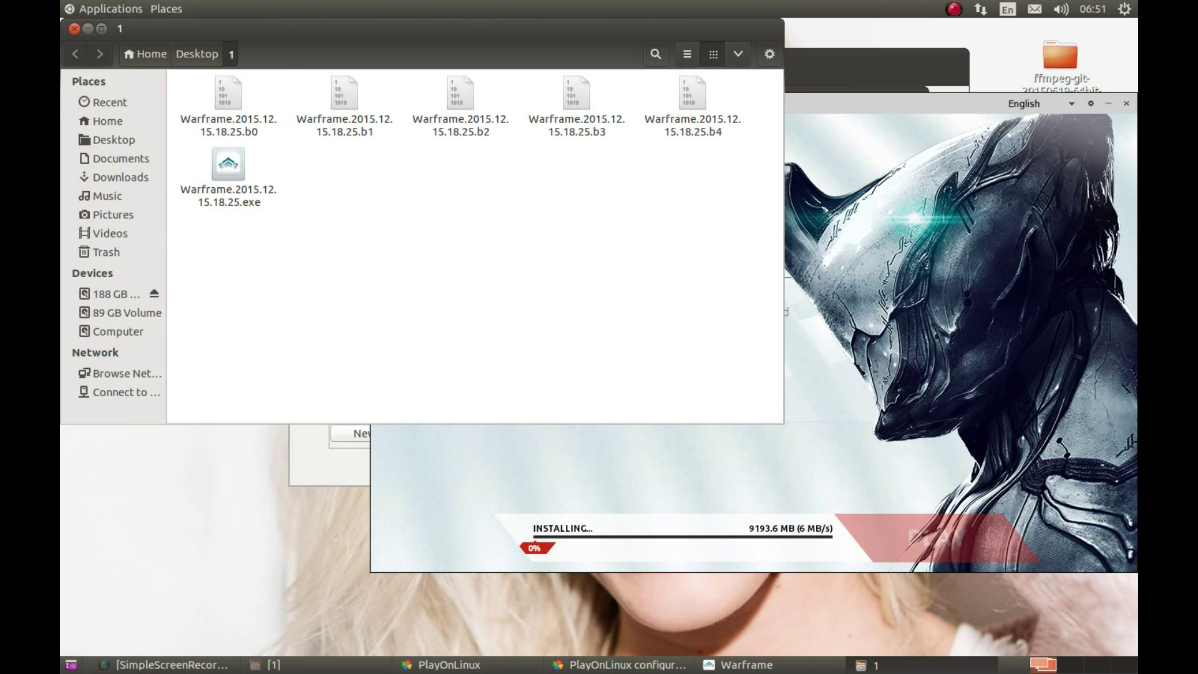
pyautogui.moveTo(431, 265)
pyautogui.mouseDown()
pyautogui.moveTo(414, 97)
pyautogui.moveTo(431, 262)
pyautogui.mouseUp()
pyautogui.hotkey('ctrl', 'w')
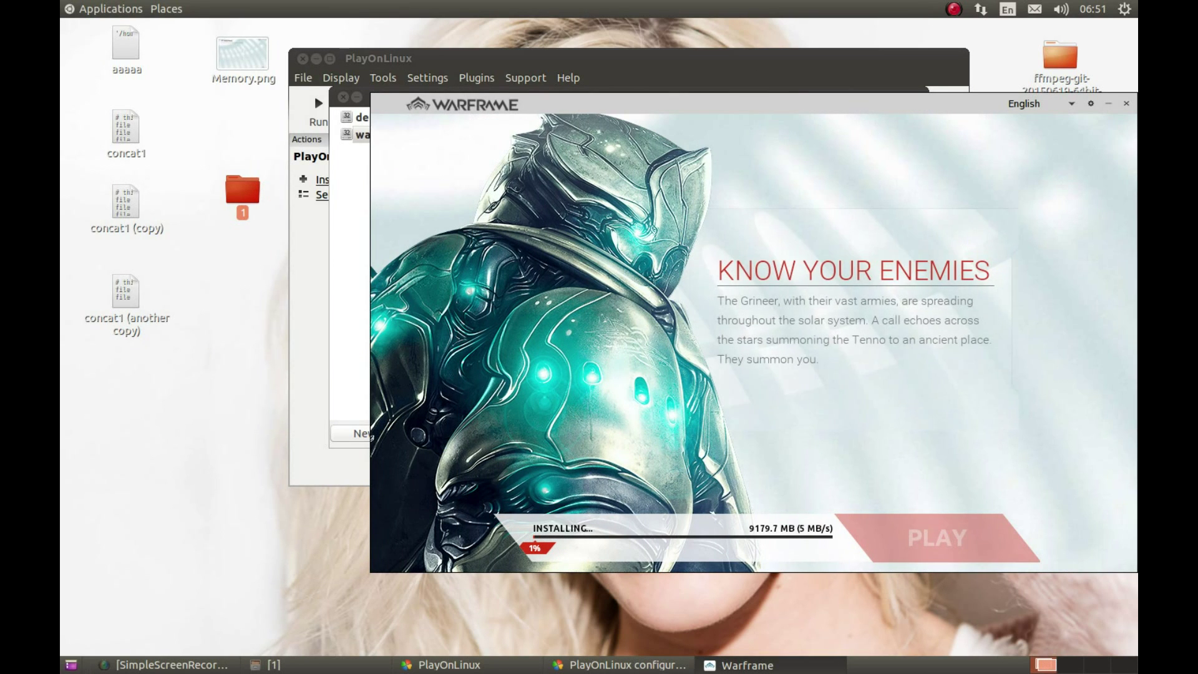
pyautogui.moveTo(754, 103); pyautogui.dragTo(543, 88)
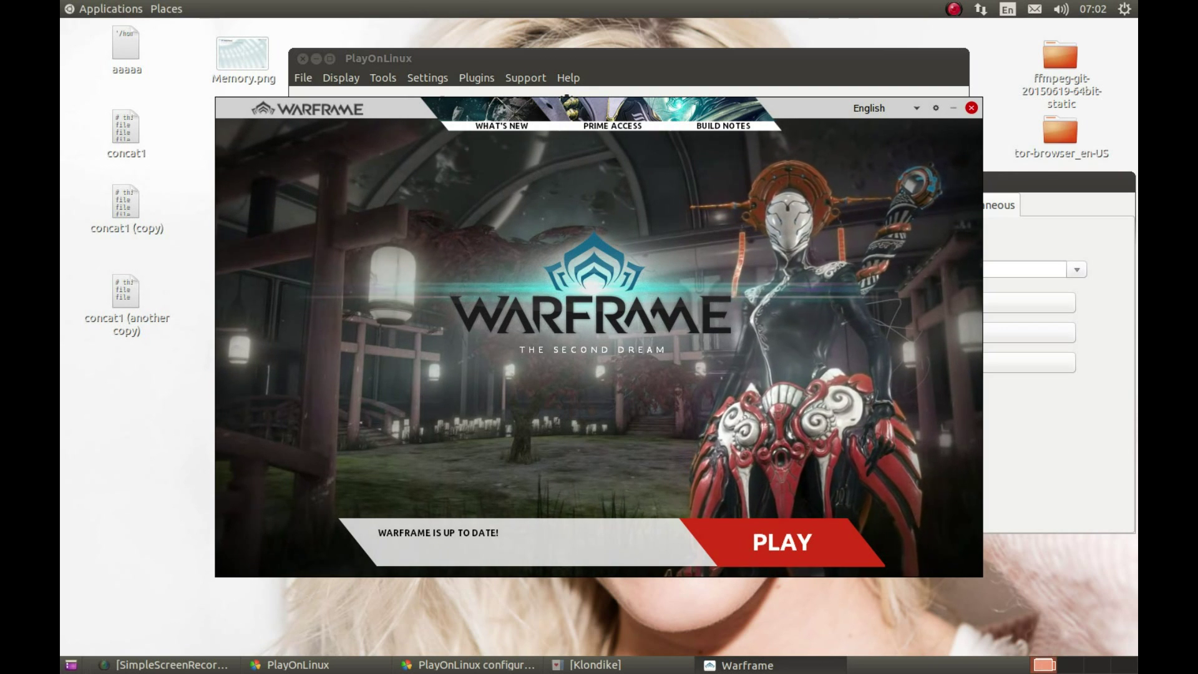
# Step: Close the Warframe launcher and open the Wine configuration of the warframe virtual drive
pyautogui.click(972, 108)
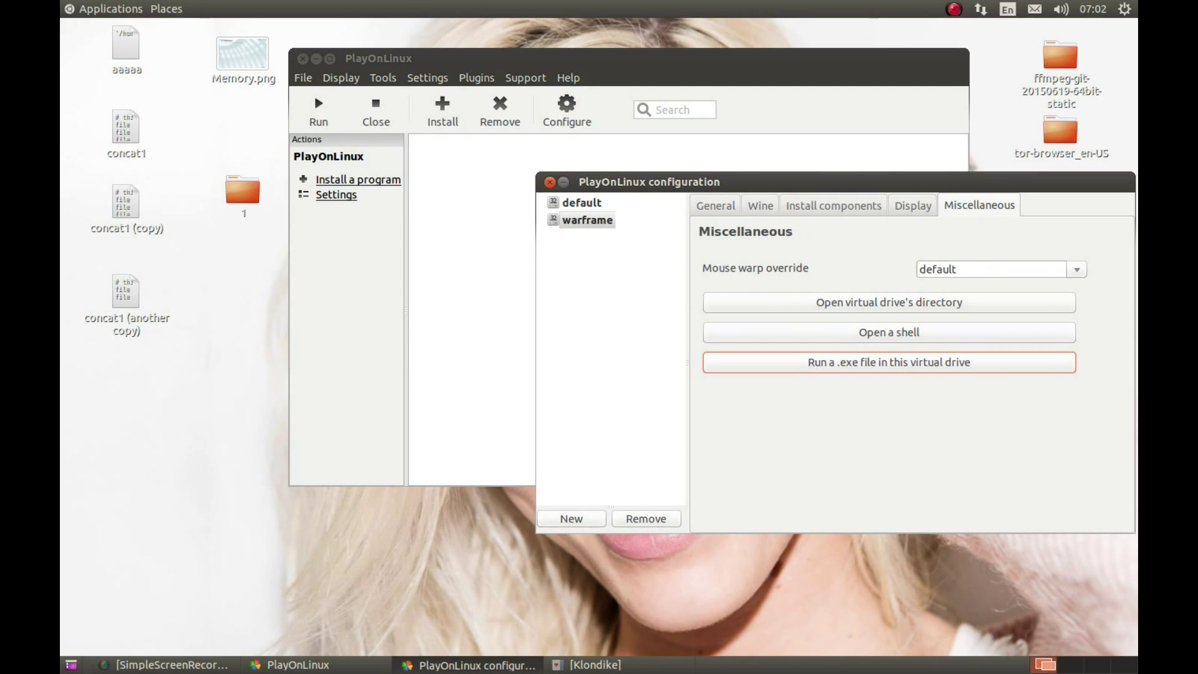
pyautogui.moveTo(836, 181); pyautogui.dragTo(765, 182)
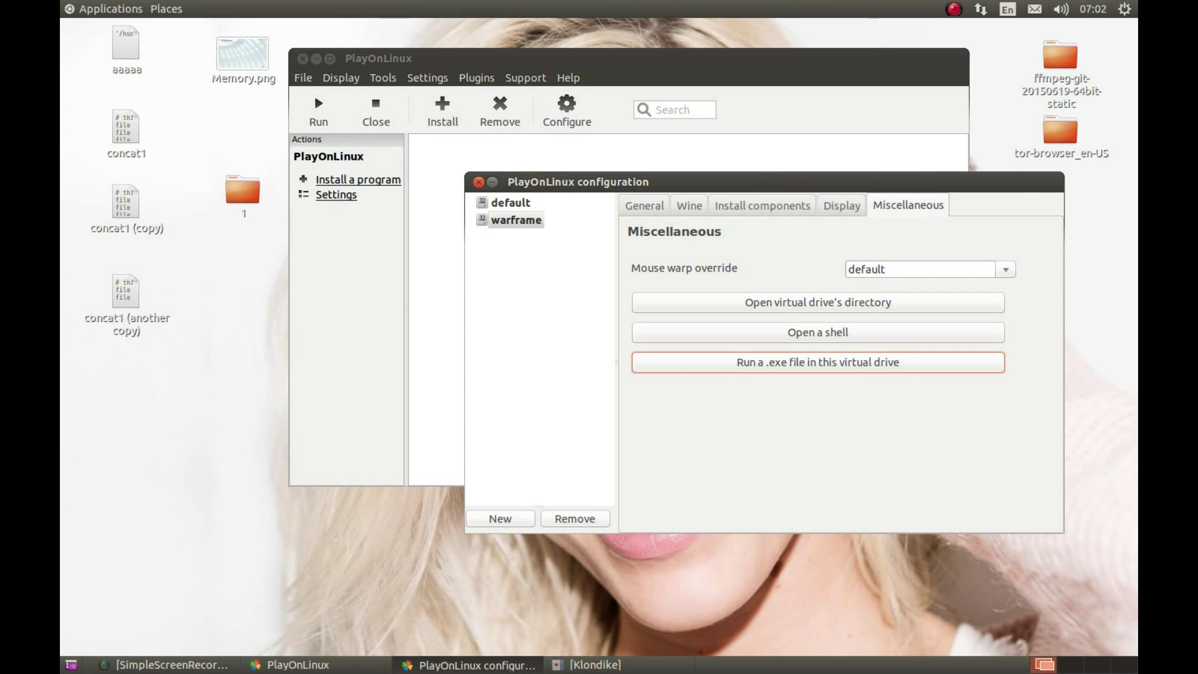
pyautogui.click(516, 220)
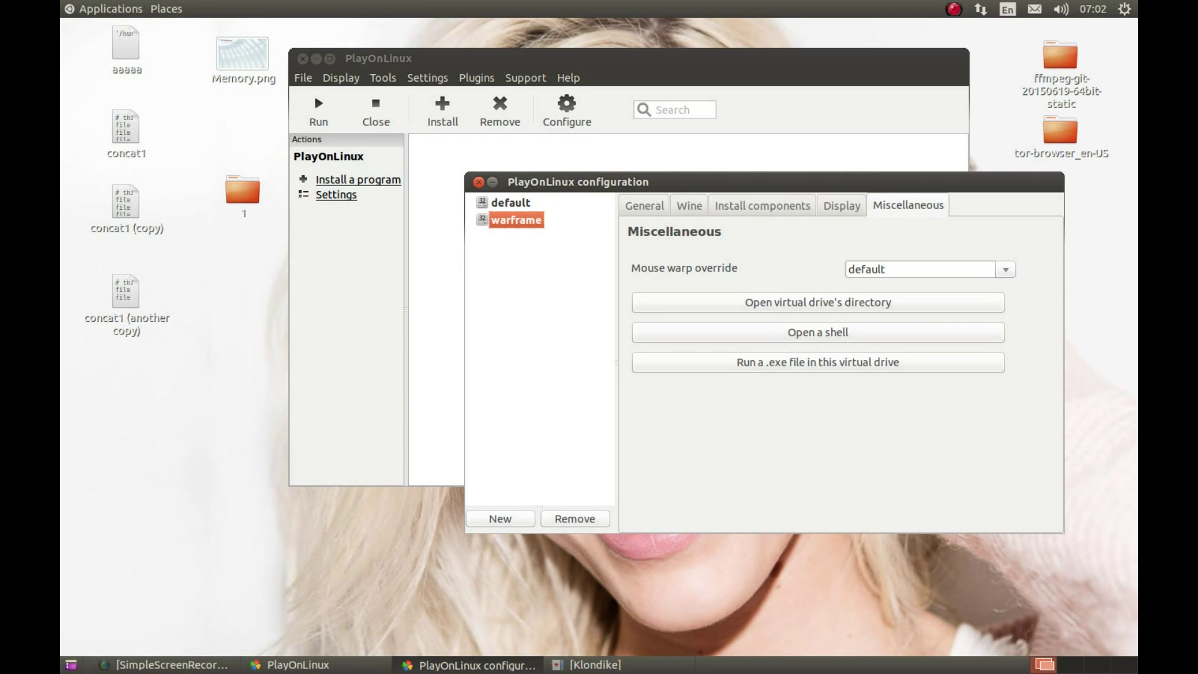
pyautogui.click(688, 206)
pyautogui.click(680, 292)
pyautogui.press('Return')
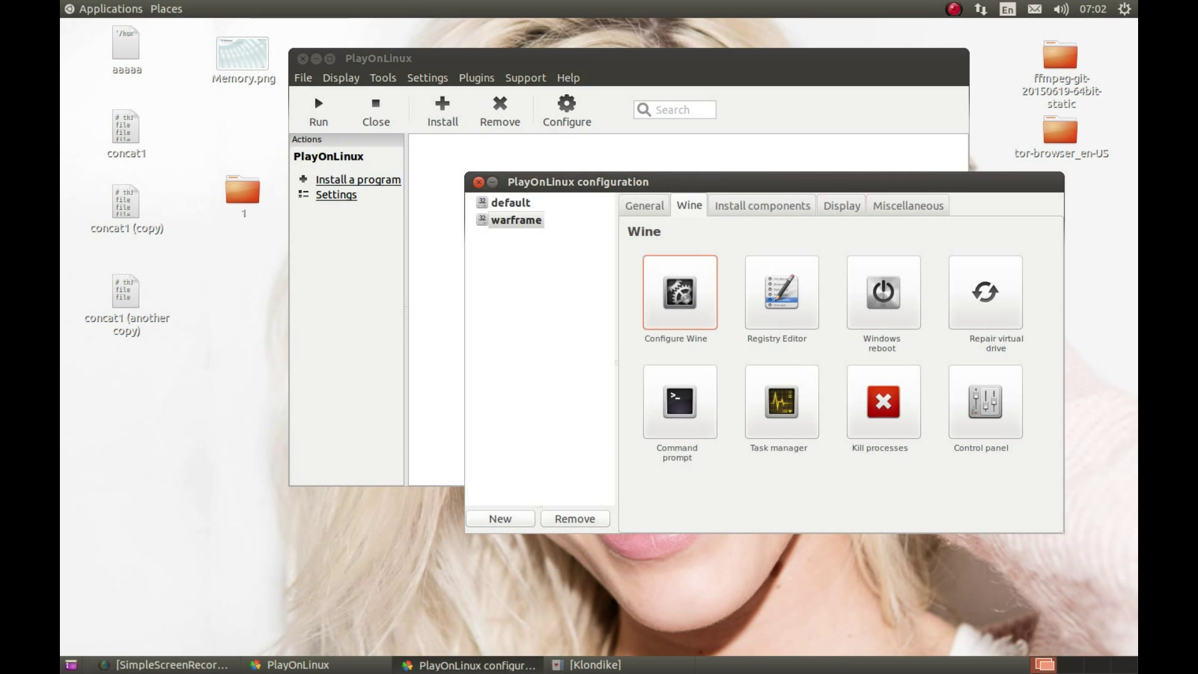
# Step: Emulate a 1280 x 720 virtual desktop in Wine's graphics settings, enable automatic mouse capture in full-screen windows, and apply the settings
pyautogui.click(230, 65)
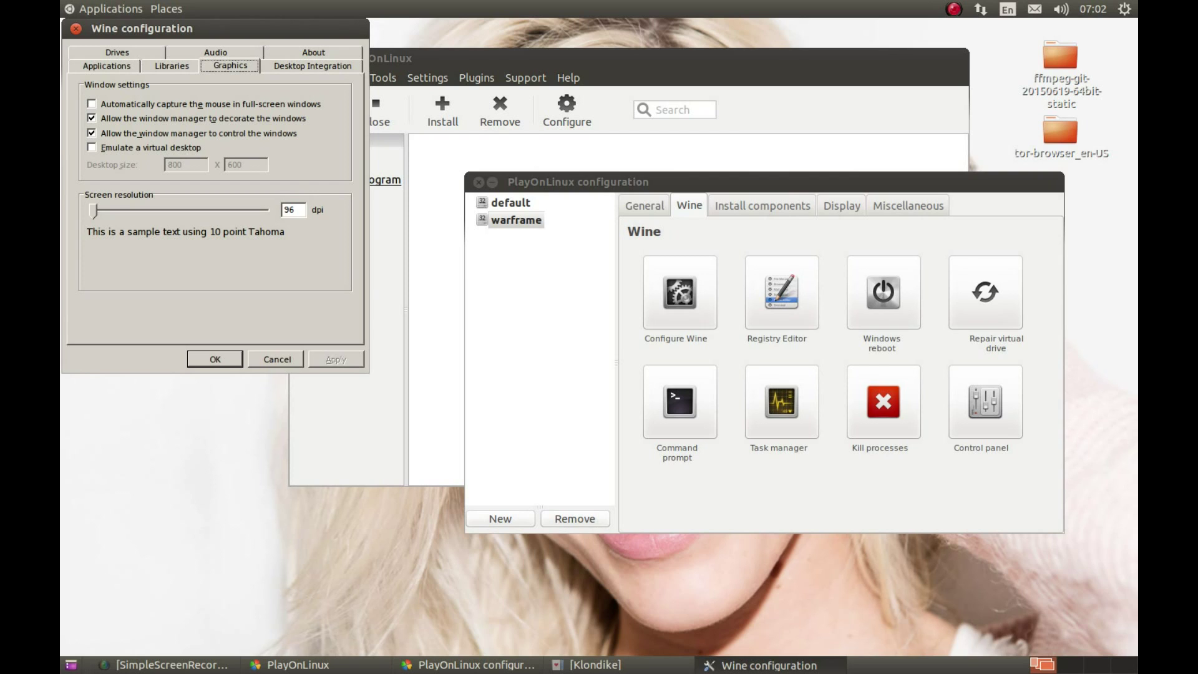
pyautogui.hotkey('alt', 'e')
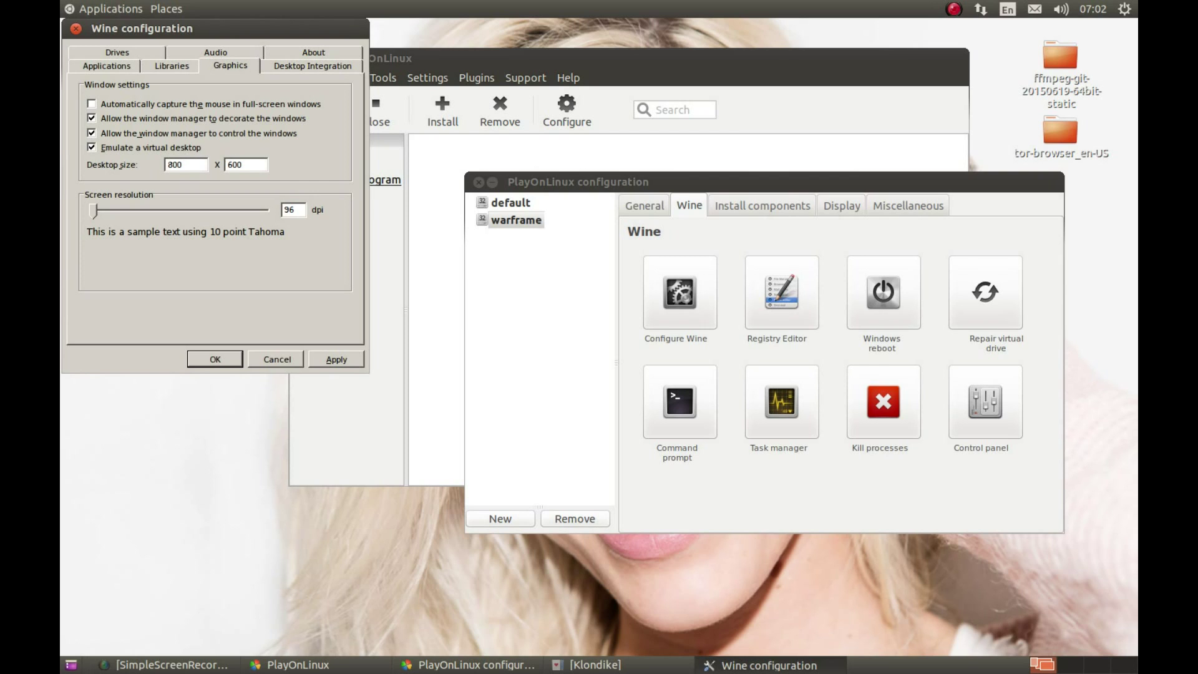
pyautogui.doubleClick(181, 164)
pyautogui.write('1280')
pyautogui.press('Tab')
pyautogui.write('720')
pyautogui.click(91, 103)
pyautogui.click(336, 359)
pyautogui.click(214, 359)
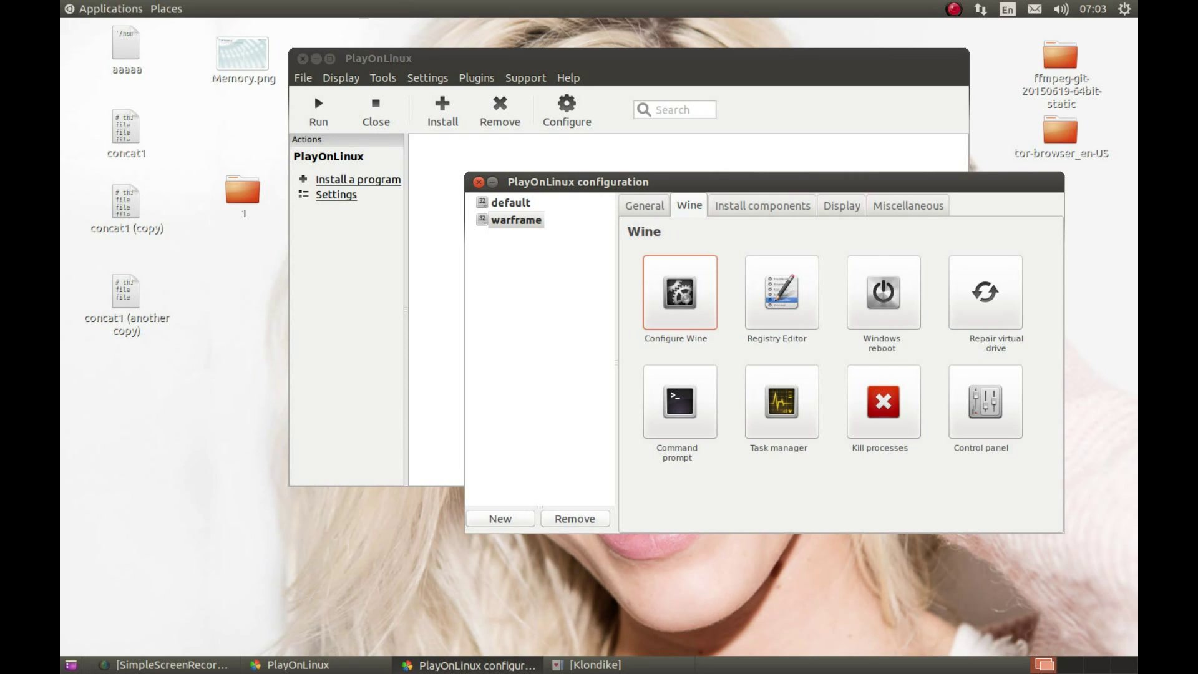
# Step: Make a new shortcut to Launcher.exe from the warframe virtual drive, keeping the suggested name, and finish the shortcut wizard
pyautogui.click(517, 220)
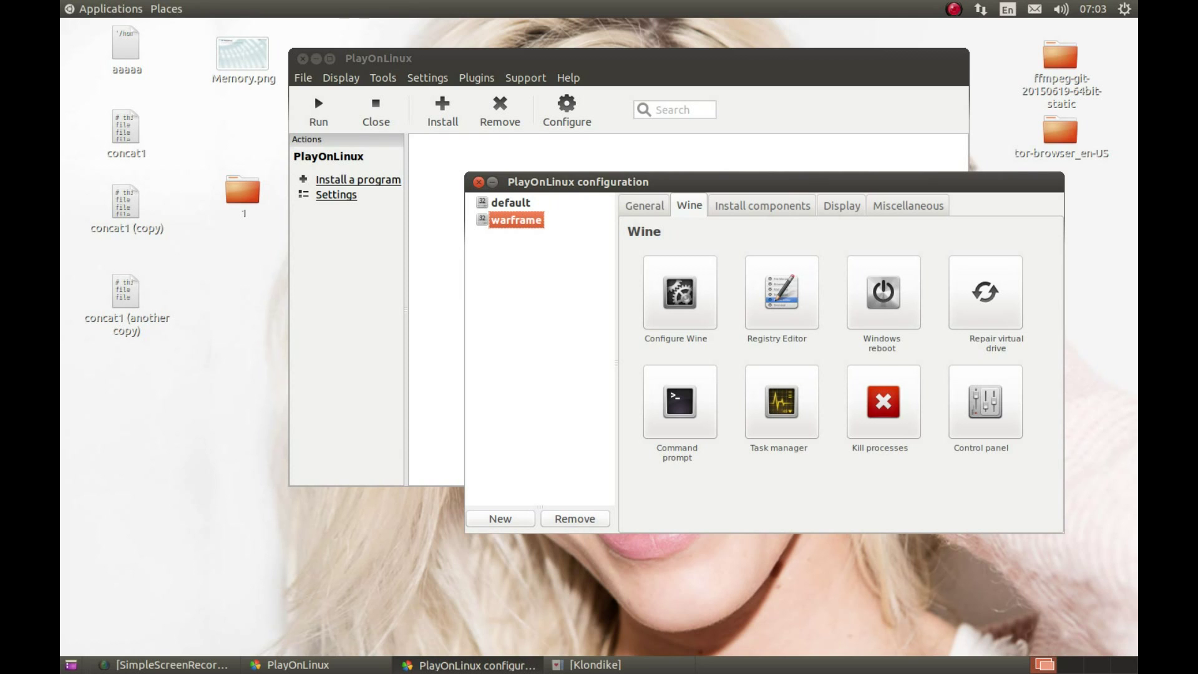
pyautogui.click(644, 205)
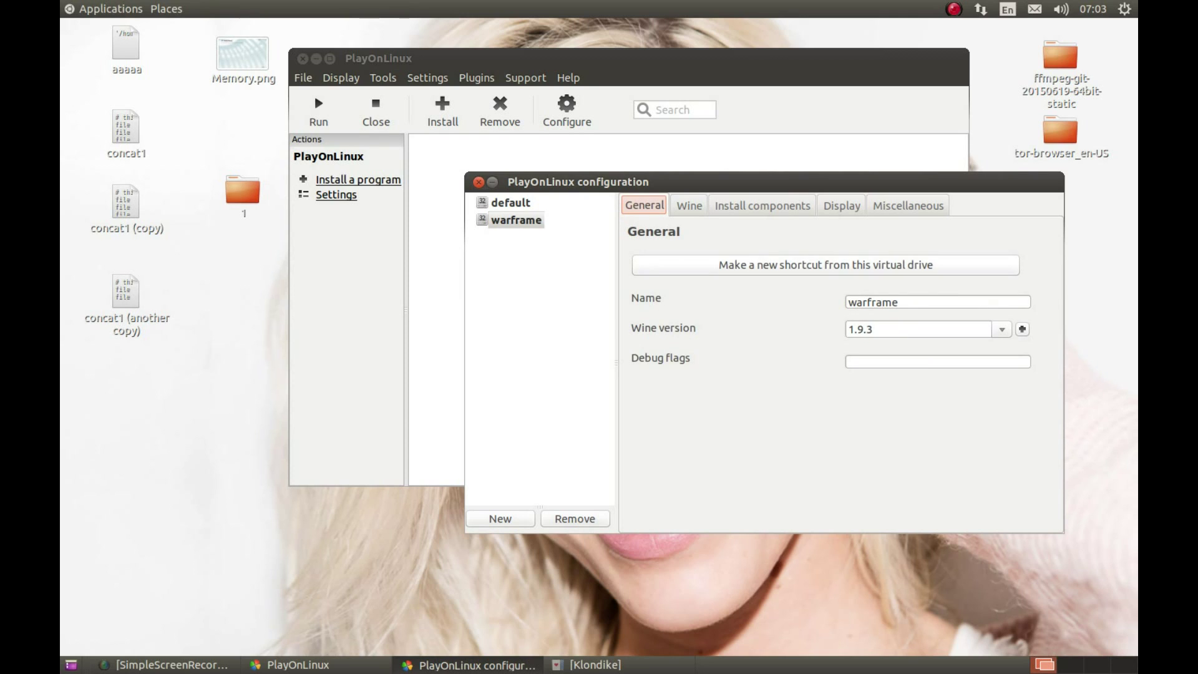
pyautogui.click(825, 264)
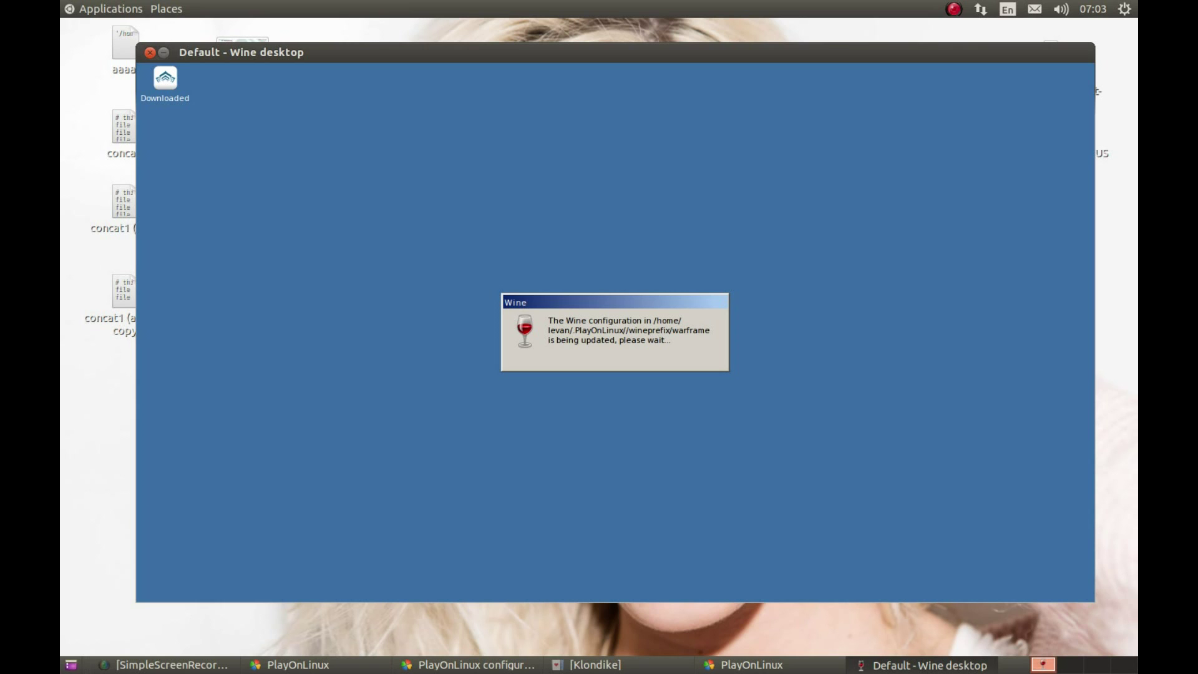
pyautogui.click(619, 665)
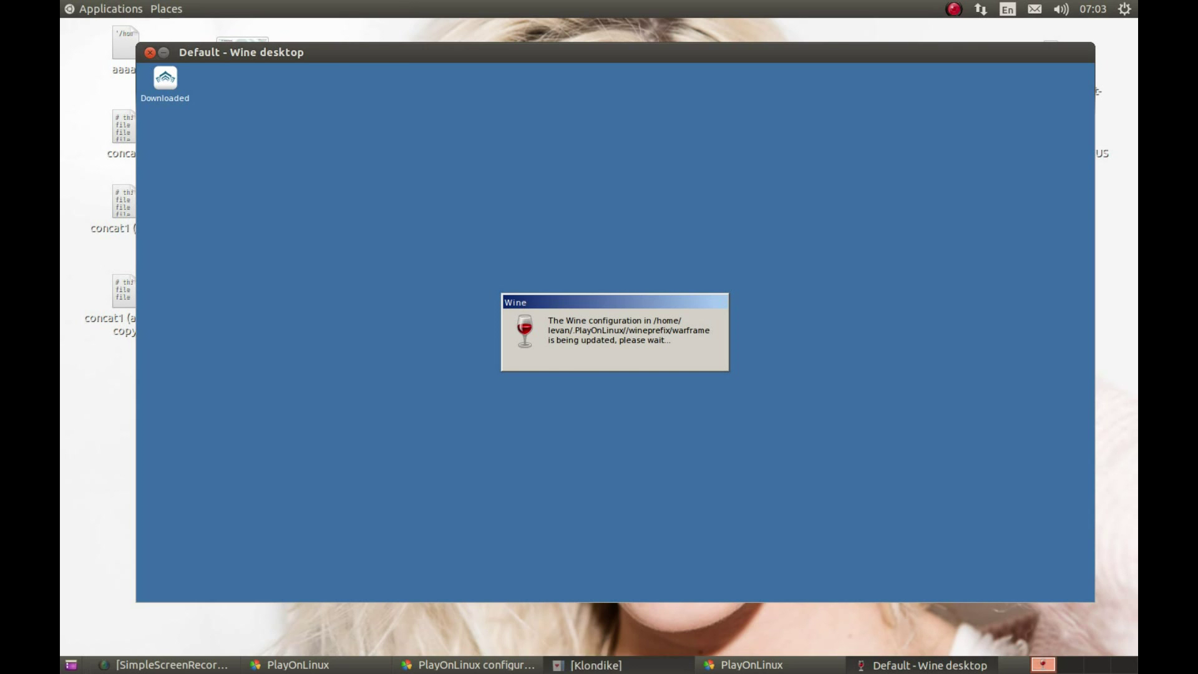
pyautogui.click(74, 28)
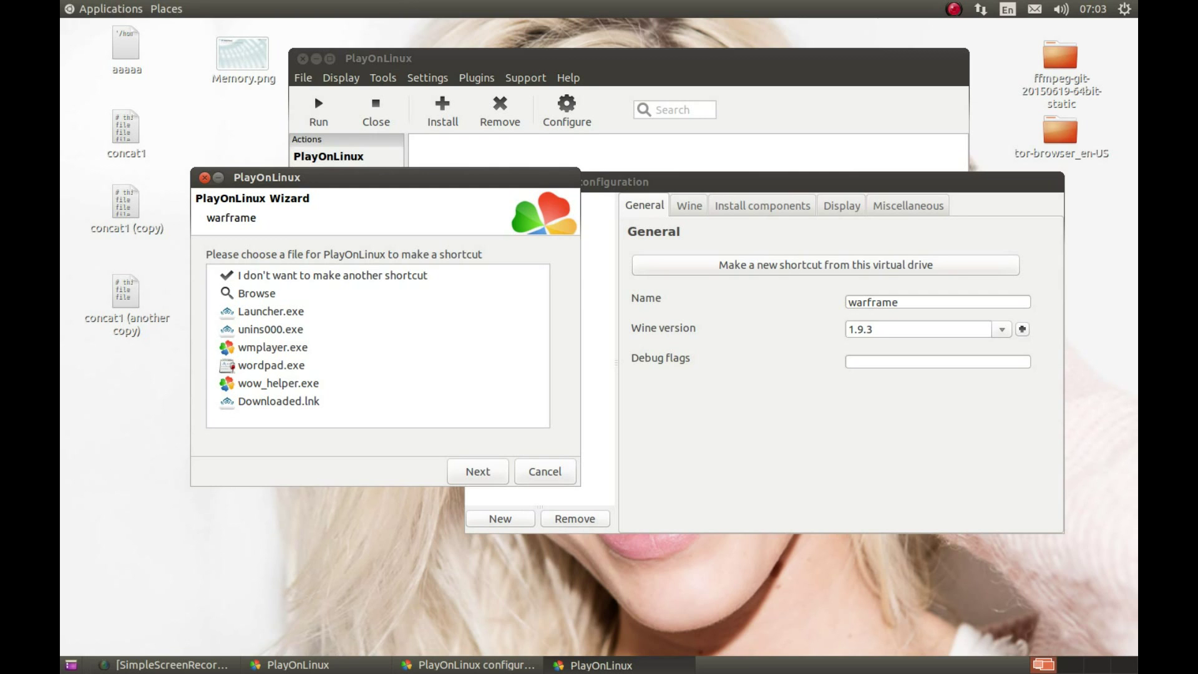
pyautogui.click(271, 312)
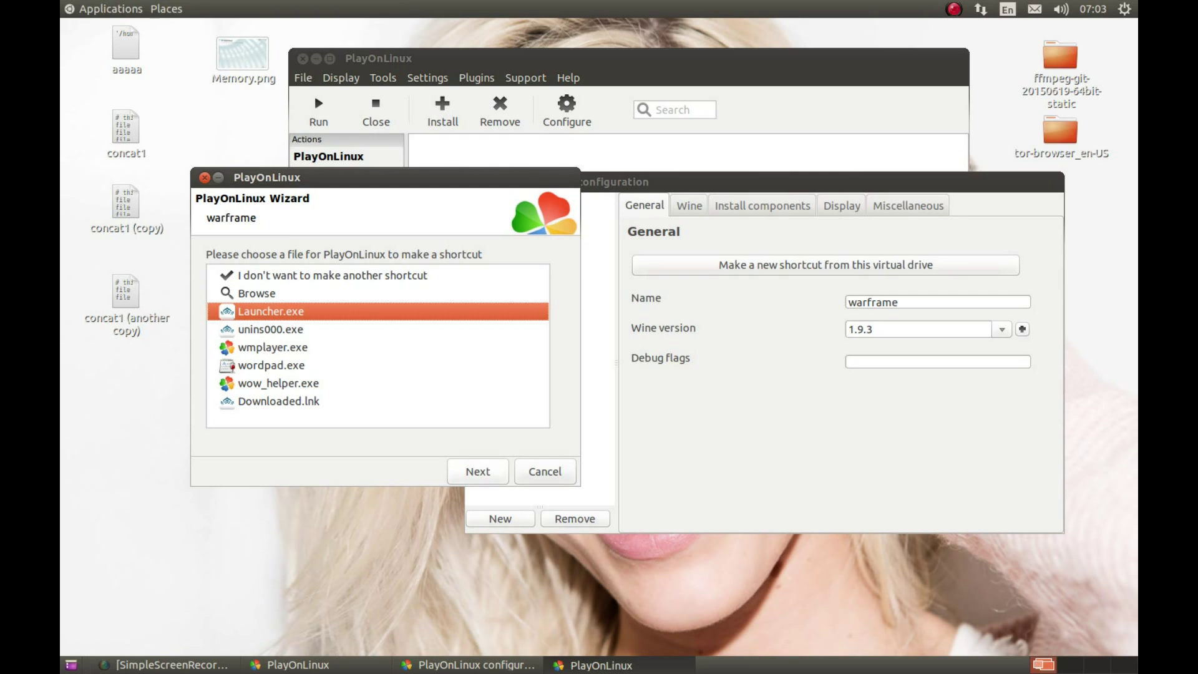
pyautogui.press('Return')
pyautogui.press('Return')
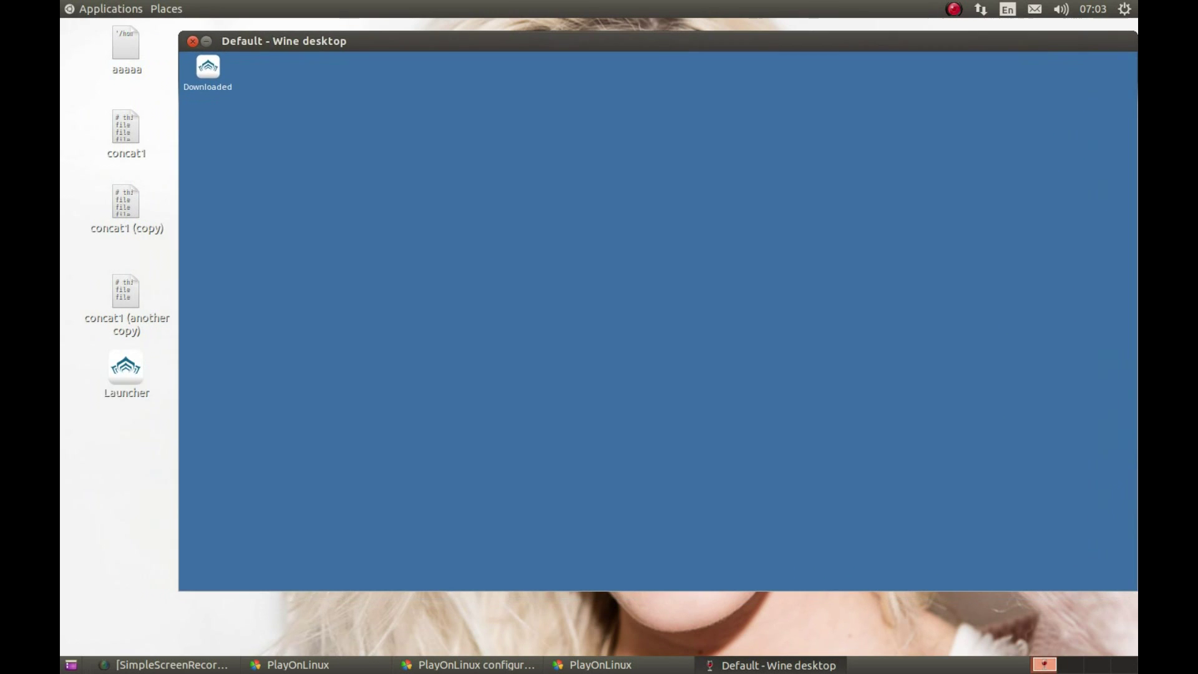
pyautogui.hotkey('alt', 'F4')
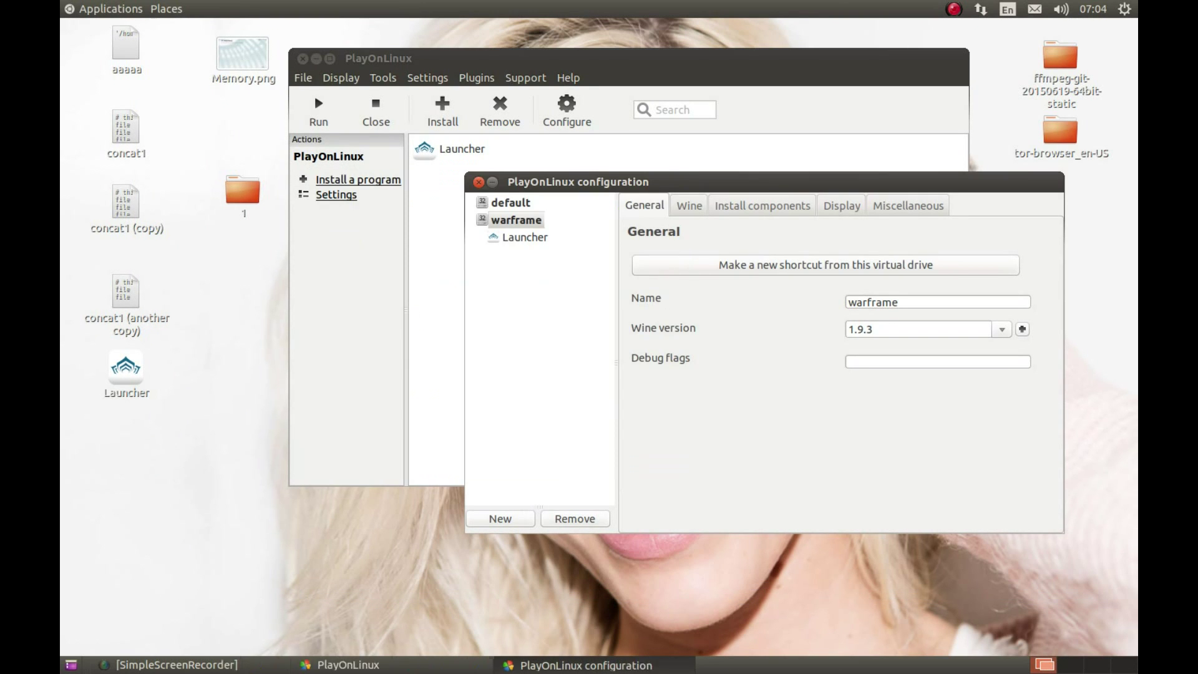
# Step: Close the PlayOnLinux configuration window and run the Launcher program from the PlayOnLinux program list
pyautogui.click(479, 182)
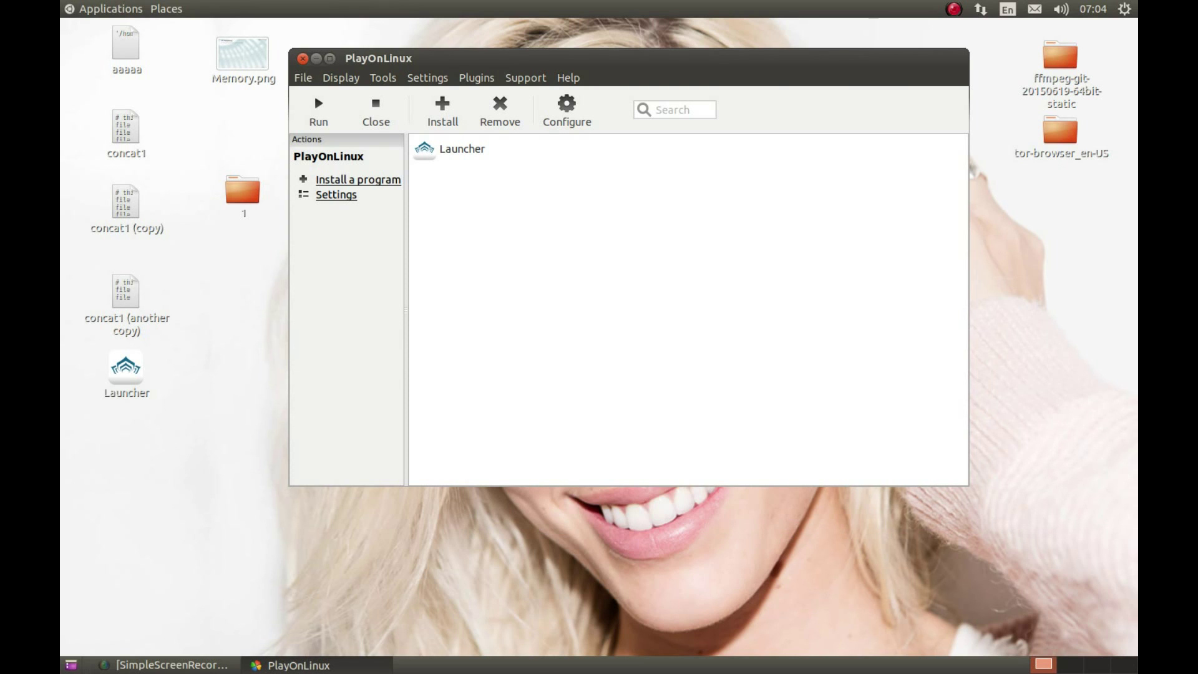
pyautogui.click(125, 373)
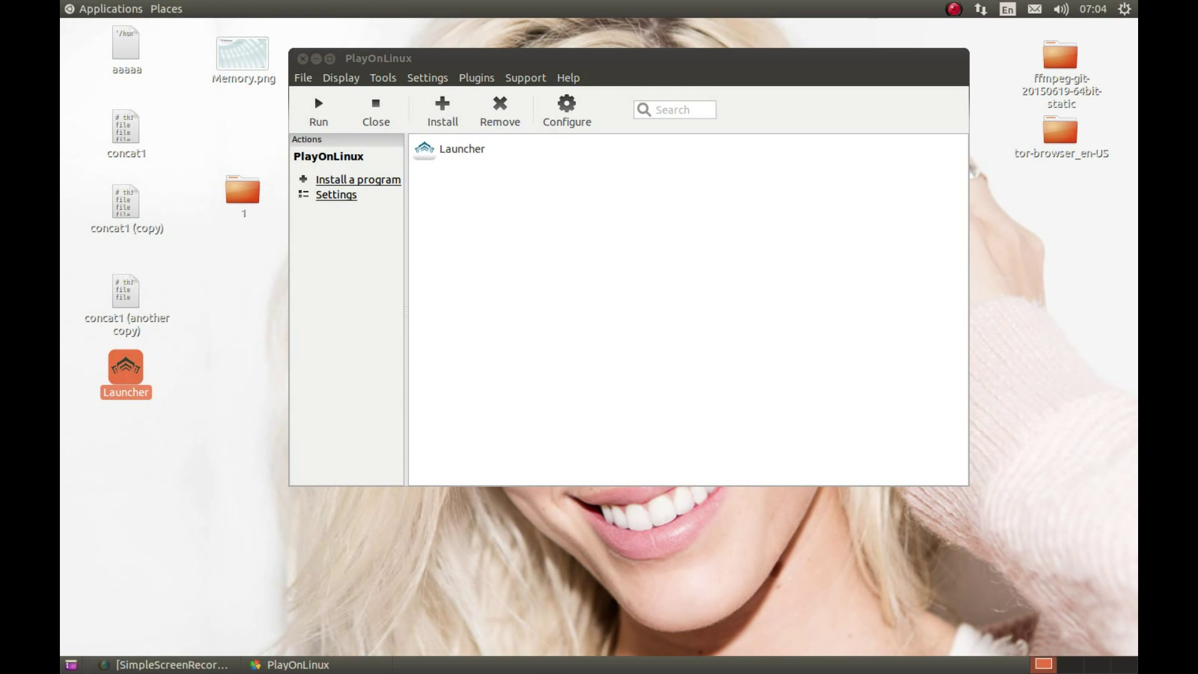
pyautogui.click(462, 149)
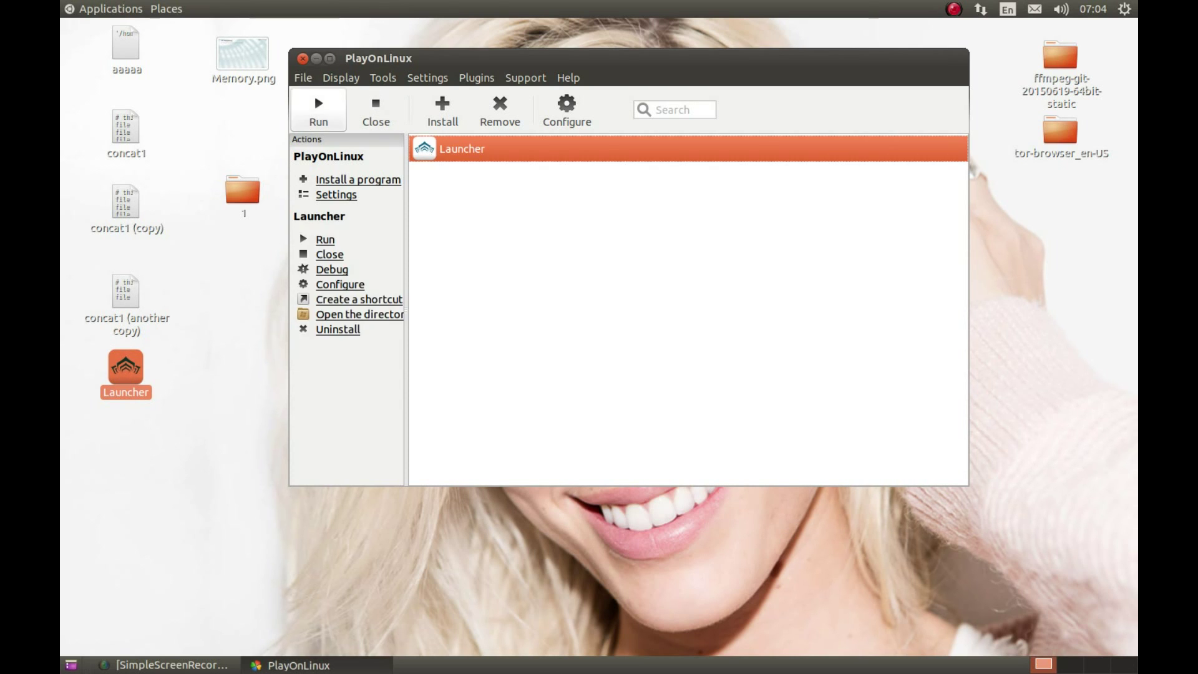
pyautogui.click(318, 109)
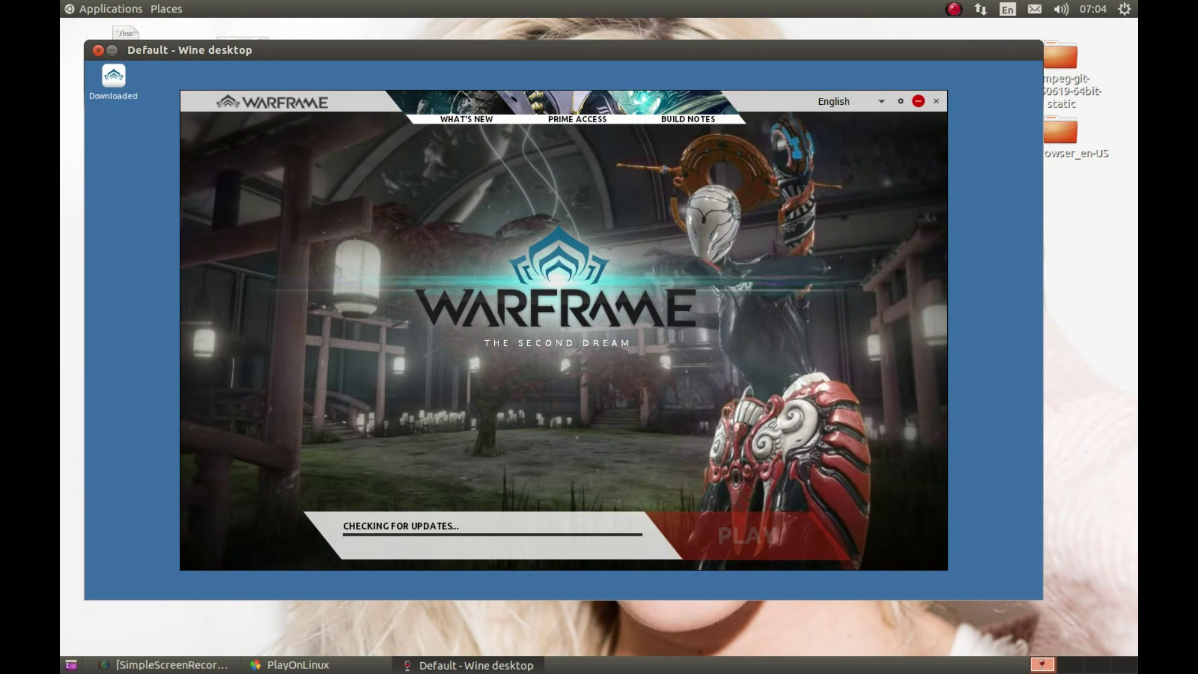
# Step: Turn off Multi-Threaded Rendering in the Warframe launcher's settings and accept the change
pyautogui.click(900, 101)
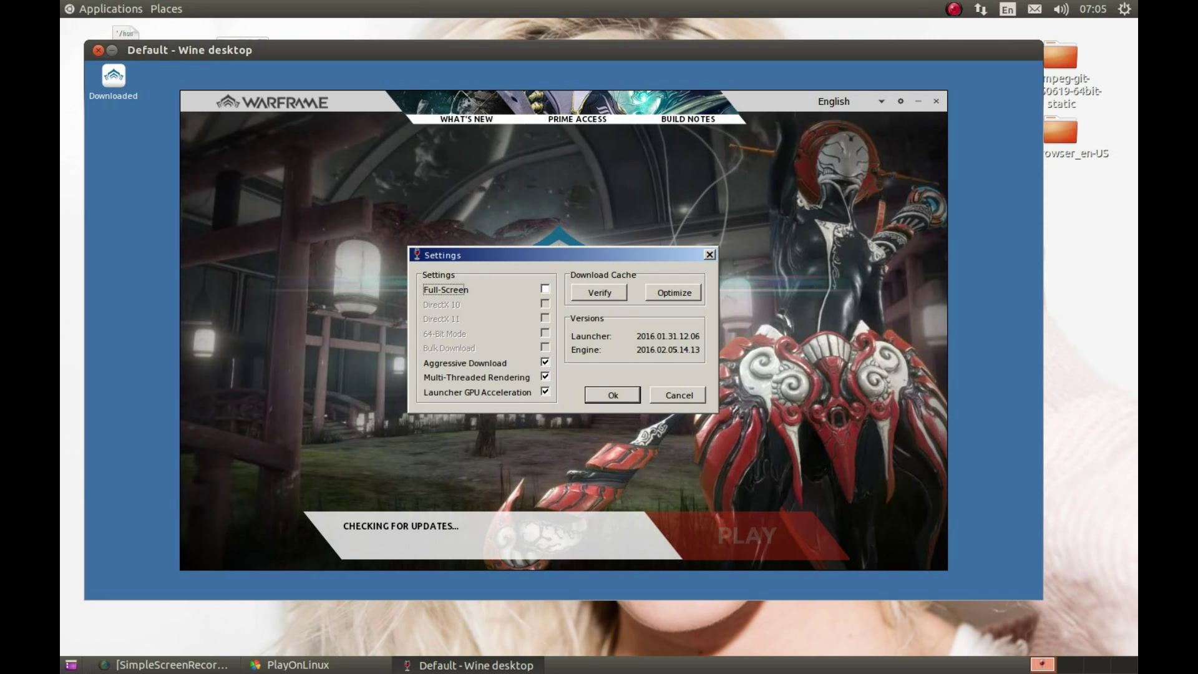
pyautogui.click(545, 376)
pyautogui.press('Return')
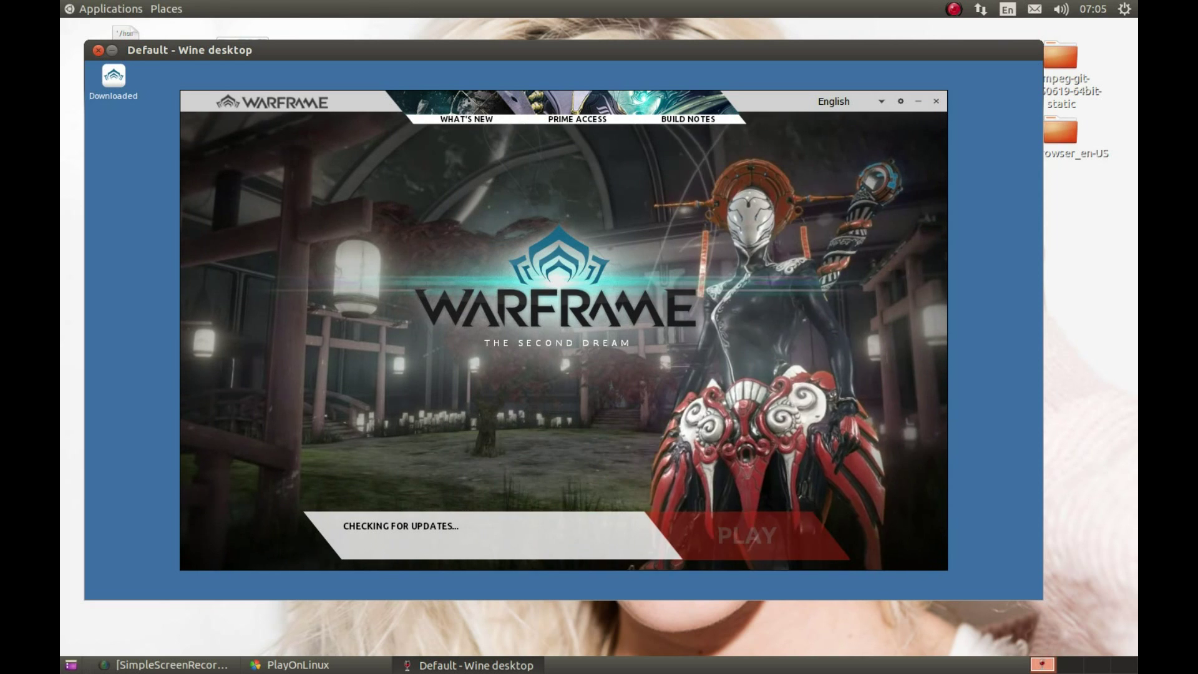